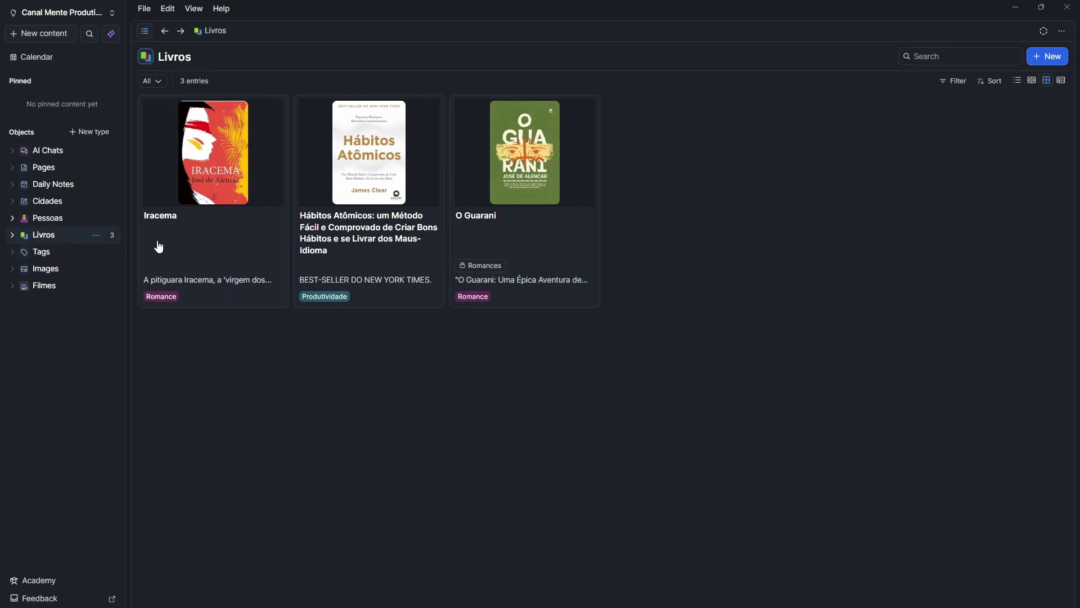
# Step: Create a new blank entry in the Livros collection and close it without filling in any property
pyautogui.click(1047, 57)
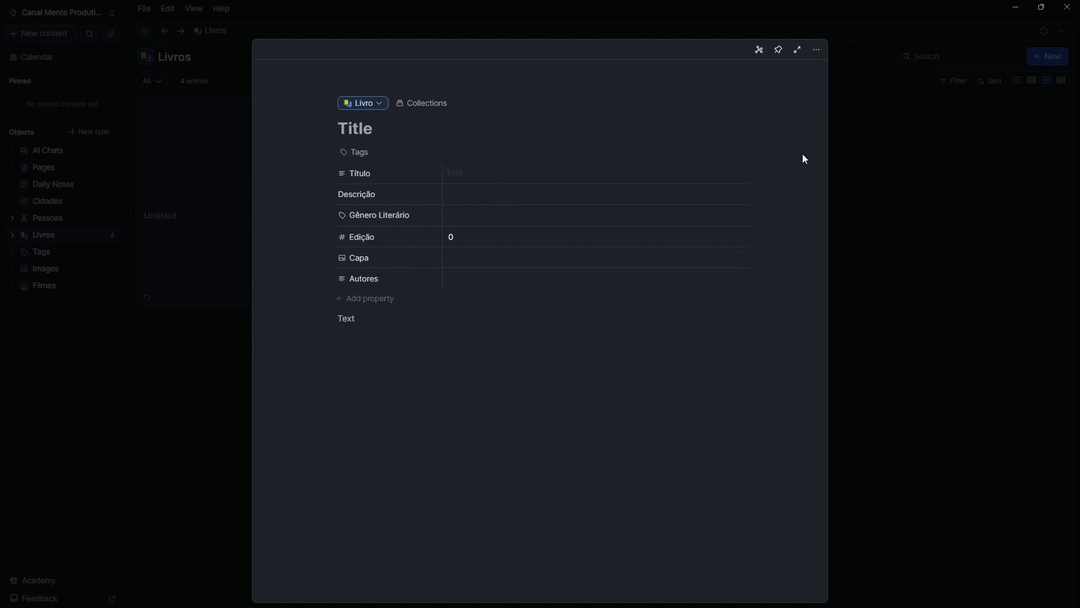
pyautogui.click(866, 164)
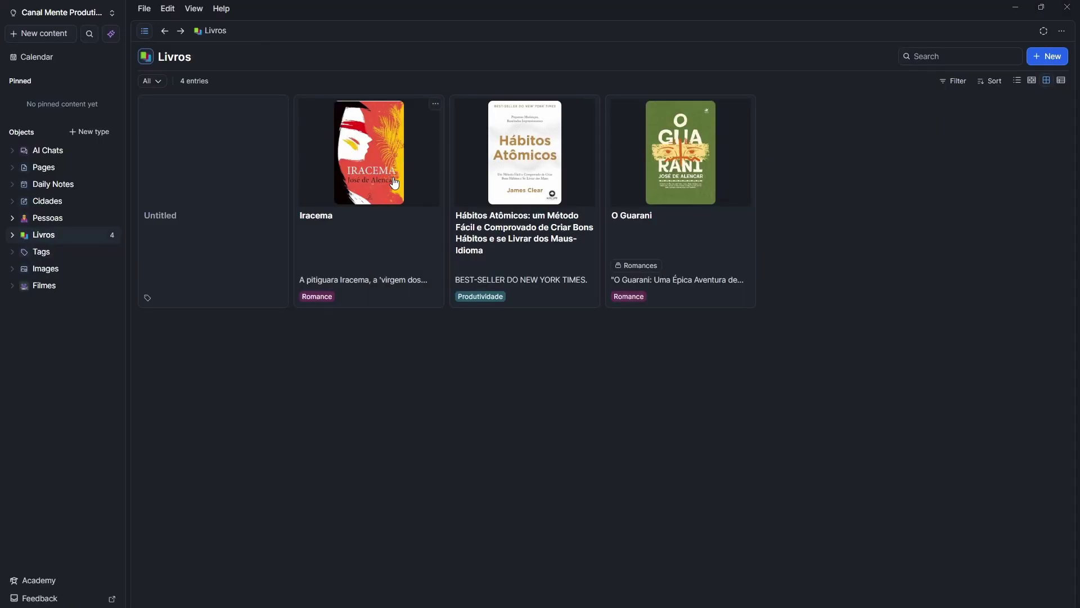
# Step: Open the Iracema book and switch its cover image to the wide display and back to the compact one
pyautogui.click(418, 167)
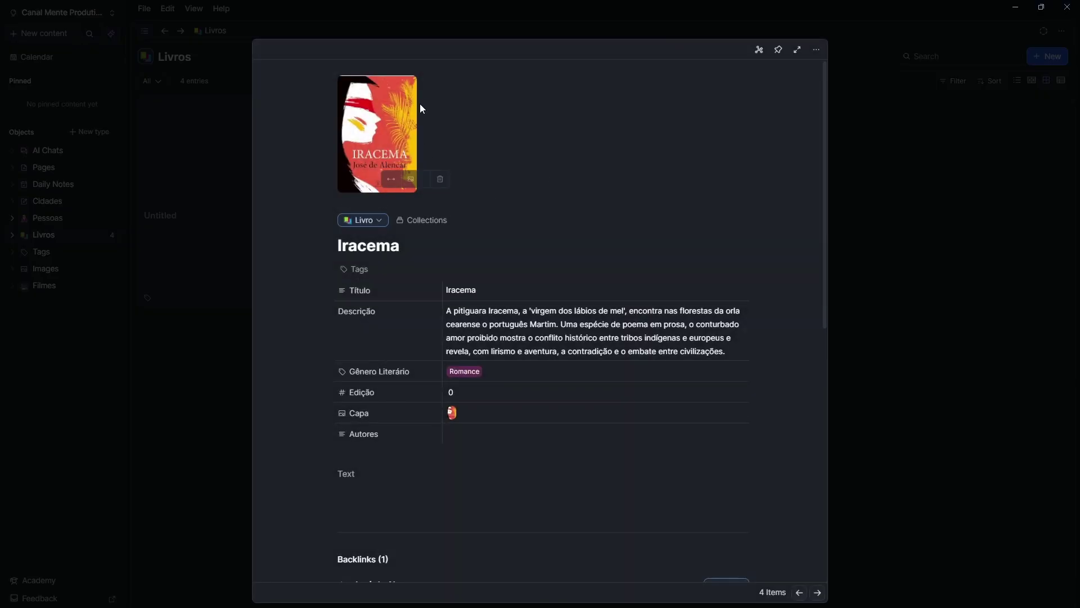
pyautogui.click(391, 179)
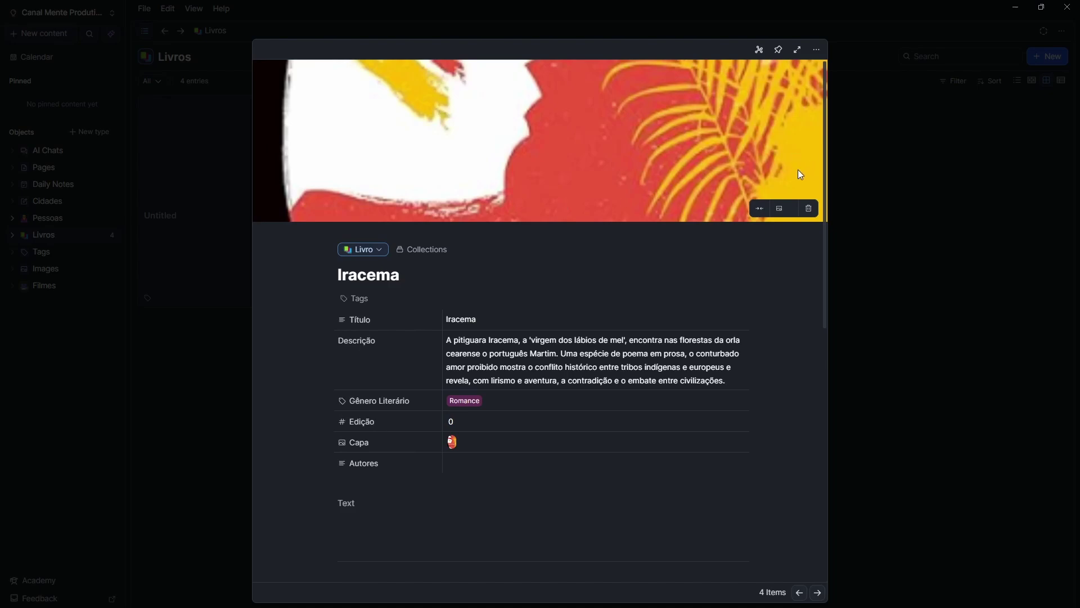
pyautogui.click(759, 212)
# Step: Remove the cover image from the Iracema page only and close the entry
pyautogui.click(437, 180)
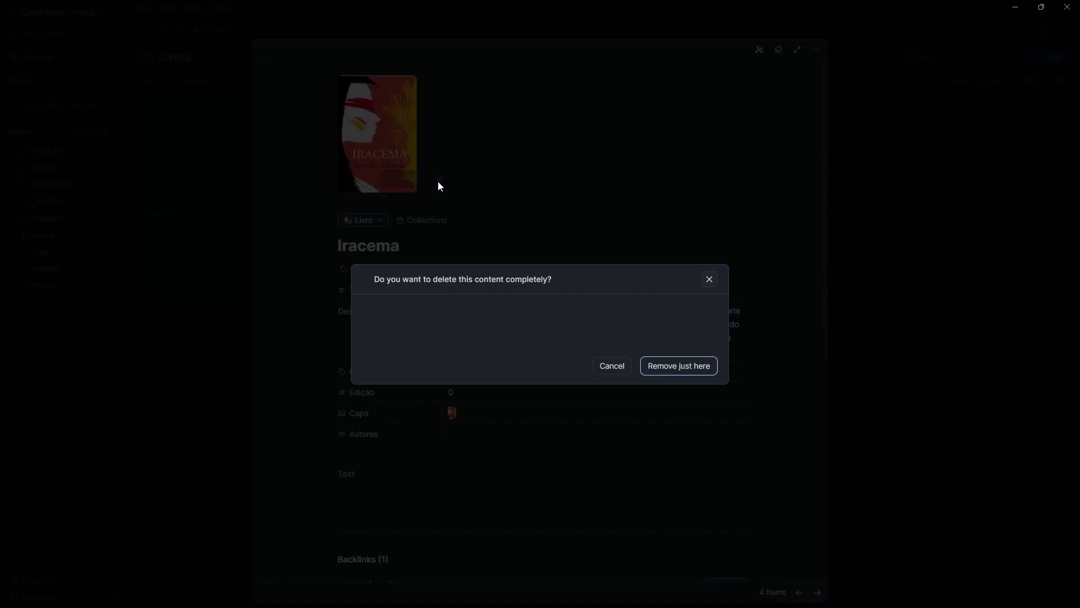
pyautogui.click(679, 373)
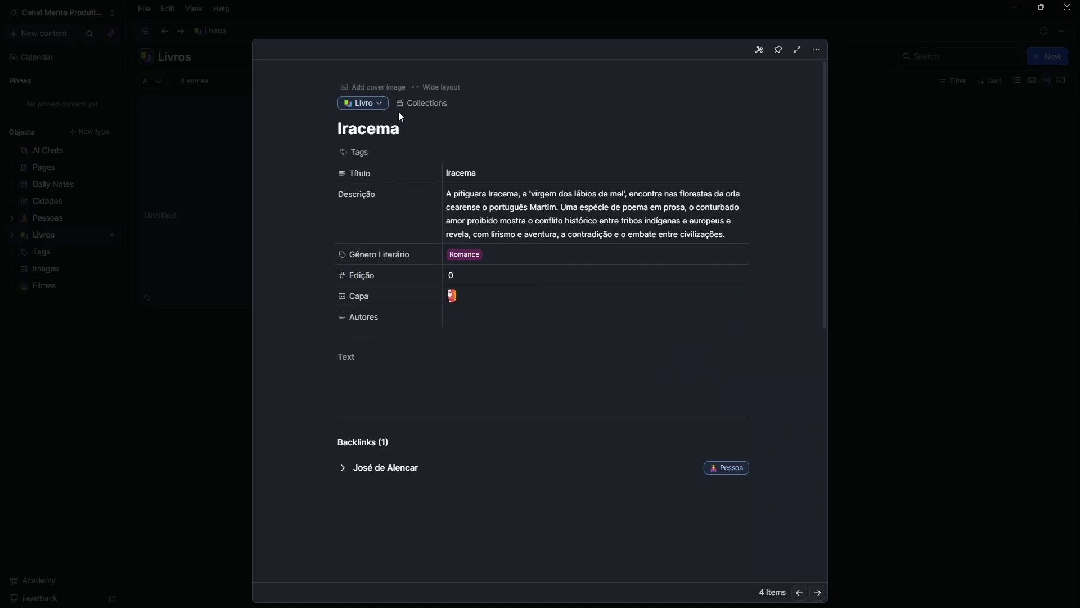
pyautogui.press('Escape')
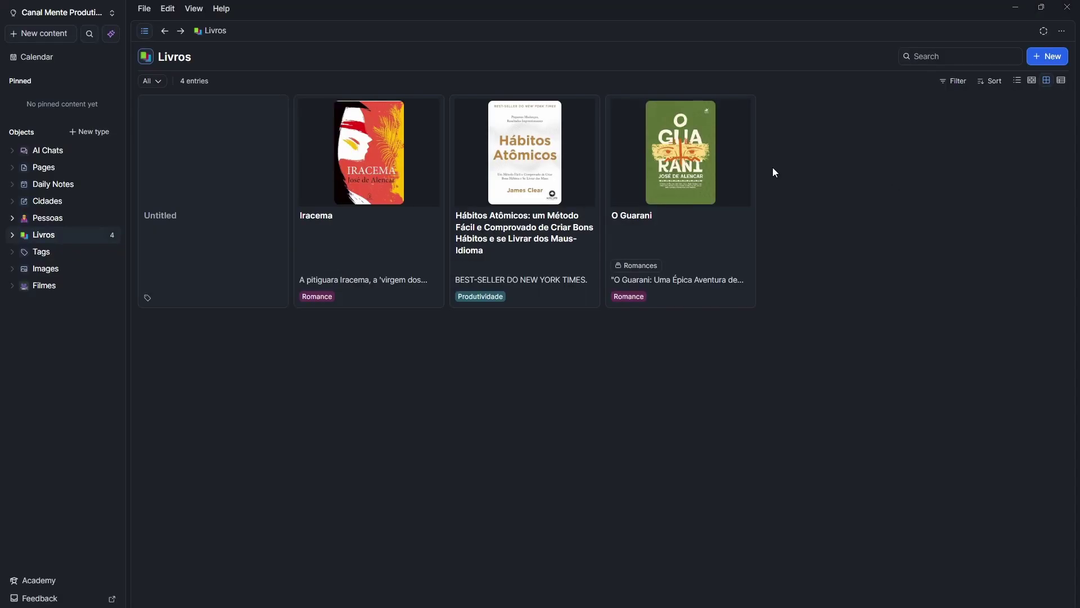
# Step: Reopen Iracema and add the book's cover image again from the existing content
pyautogui.click(363, 156)
pyautogui.click(374, 88)
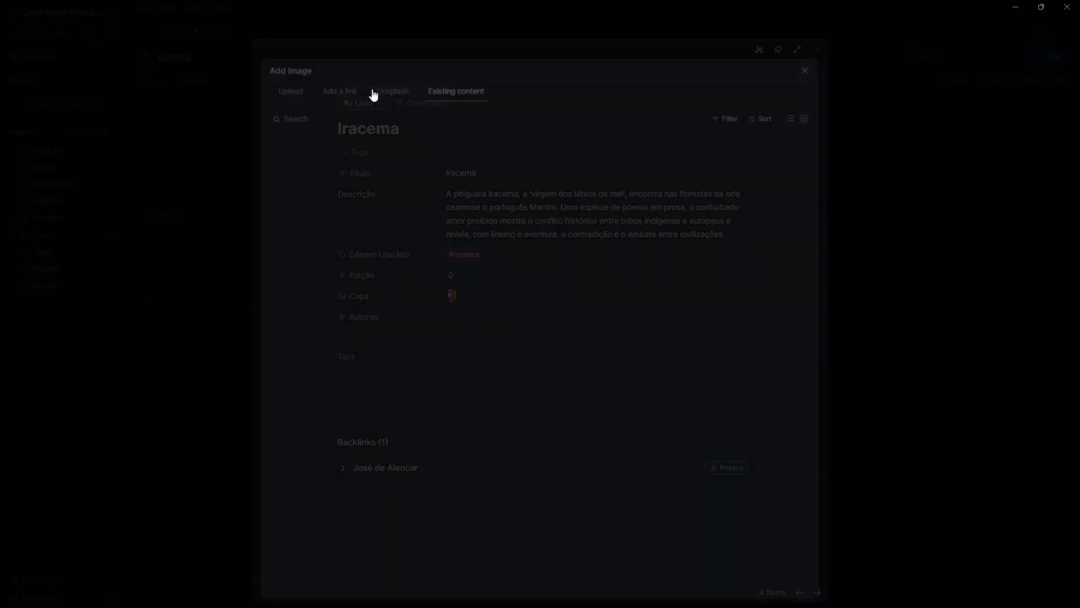
pyautogui.click(545, 292)
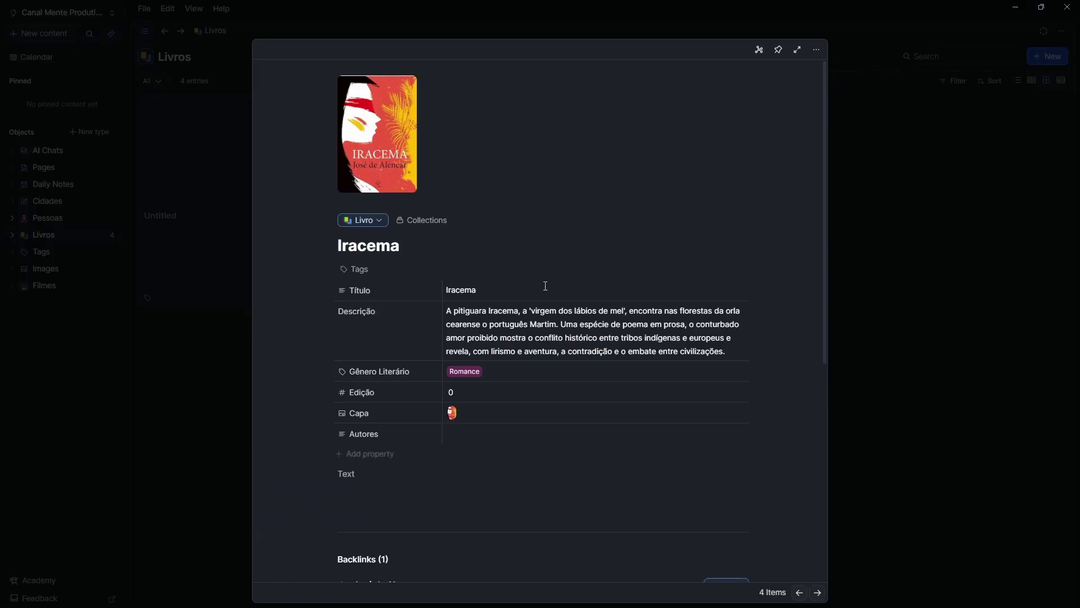
# Step: Fill Iracema's body with note sections for Resumo da História, Personagens Principais, Temas Principais, Citações Favoritas, Reflexões Pessoais and Avaliação, each with placeholder bullets
pyautogui.scroll(-2, 433, 454)
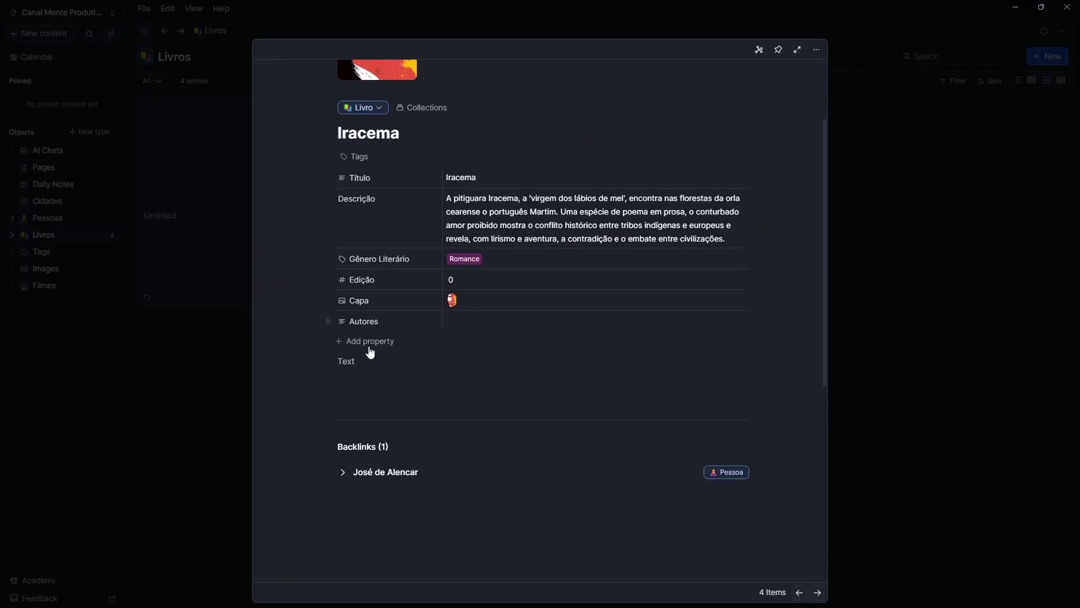
pyautogui.click(350, 371)
pyautogui.scroll(3, 370, 374)
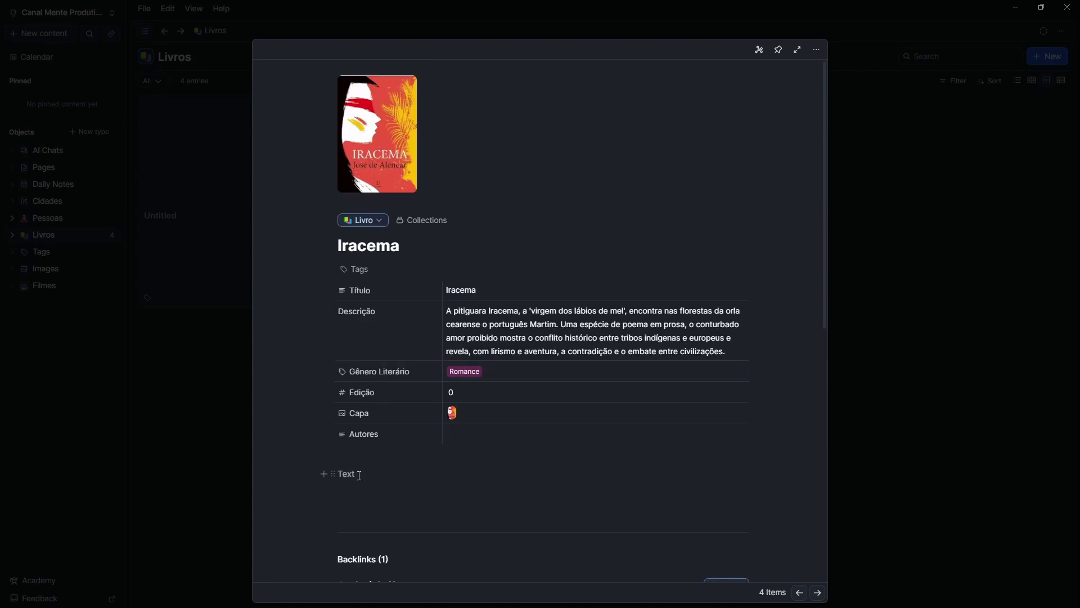
pyautogui.scroll(-3, 450, 394)
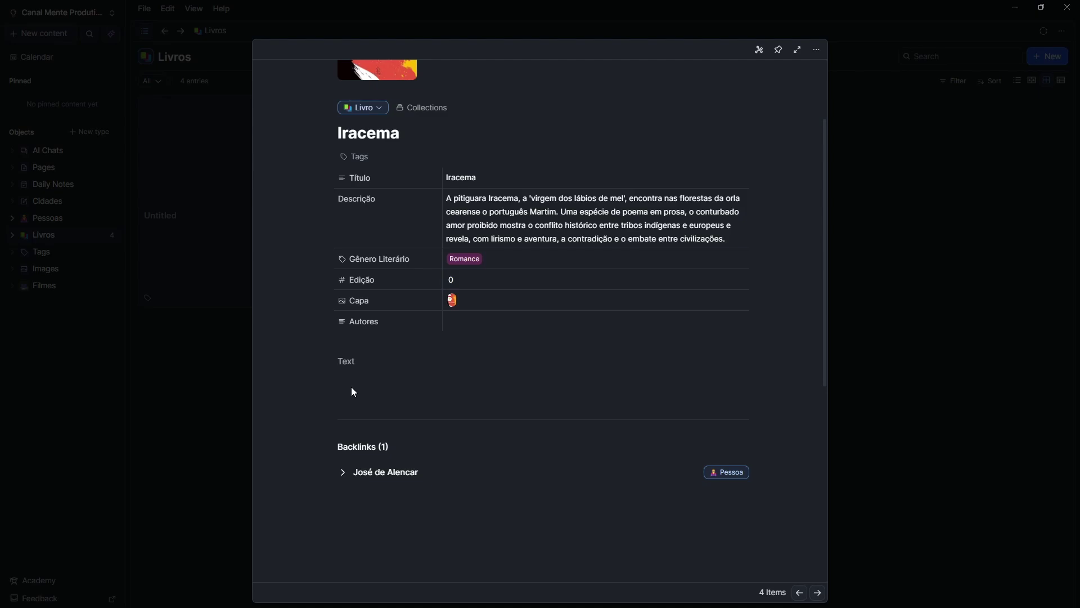
pyautogui.scroll(-2, 356, 392)
pyautogui.click(363, 290)
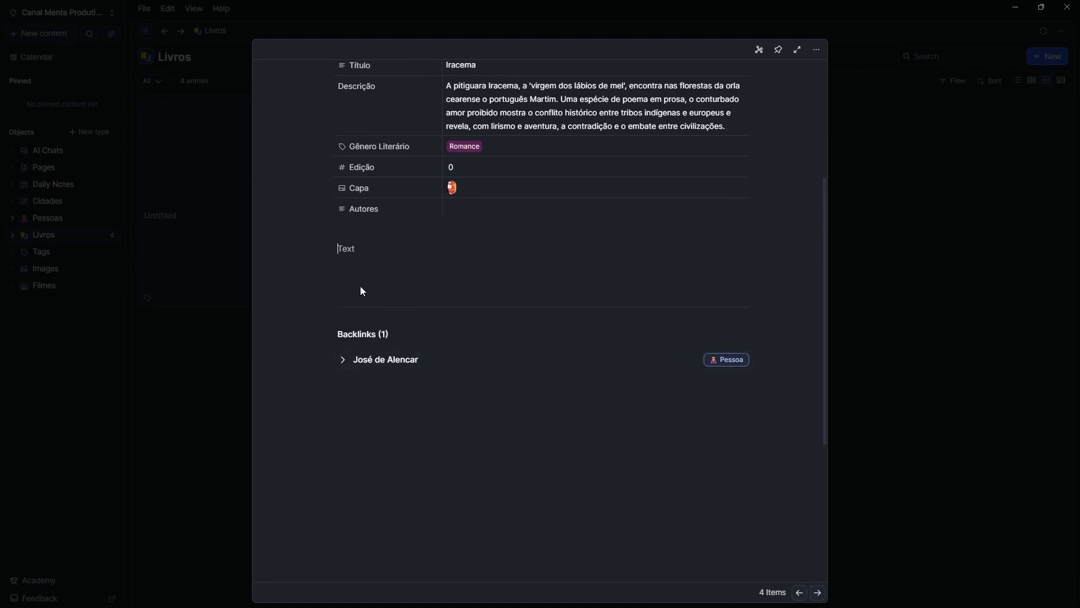
pyautogui.write('Resumo da História (Escreva um breve resumo do enredo e os principais pontos da história) Personagens Principais Nome do Personagem: Descrição: (Um breve comentário sobre o personagem e seu papel na história) Temas Principais (Liste os temas e questões abordadas no livro) Citações Favoritas "Citação 1" – Página X "Citação 2" – Página Y (Inclua citações que mais impactaram você) Reflexões Pessoais (Notas pessoais sobre o que você achou do livro, lições aprendidas, e como isso se conecta com sua vida) Avaliação Nota: (1 a 5 ou outra escala que você prefira) Recomendação: (Sim ou Não; e porquê)')
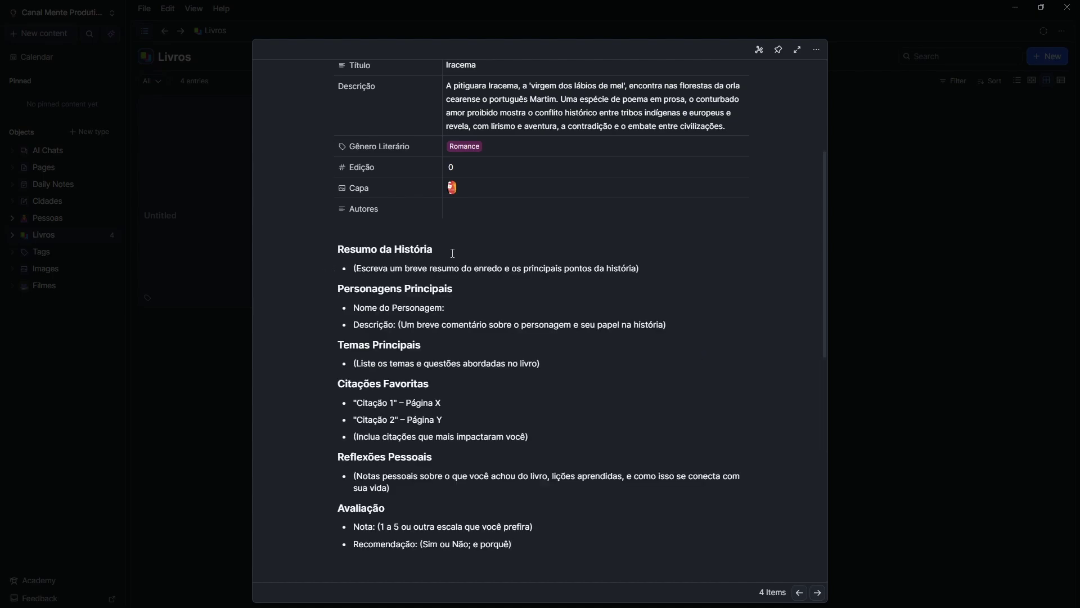
# Step: Review Iracema's properties and the headings and placeholder bullets of its note sections, from Resumo da História to Avaliação
pyautogui.moveTo(451, 252); pyautogui.dragTo(308, 247)
pyautogui.click(453, 253)
pyautogui.moveTo(455, 289); pyautogui.dragTo(434, 290)
pyautogui.click(445, 308)
pyautogui.scroll(3, 513, 74)
pyautogui.scroll(-4, 414, 196)
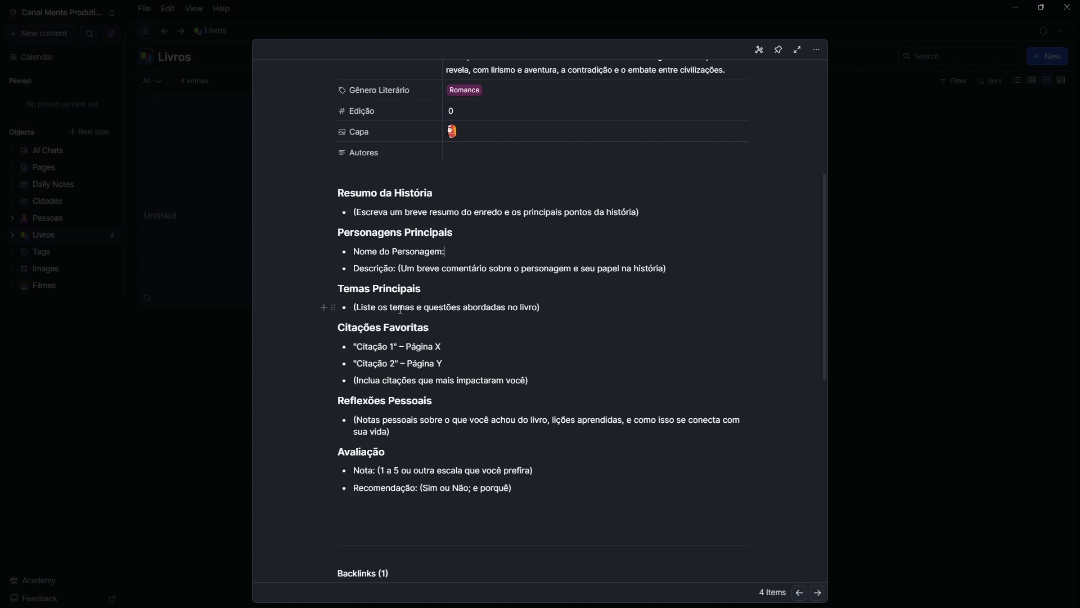
pyautogui.scroll(-1, 342, 340)
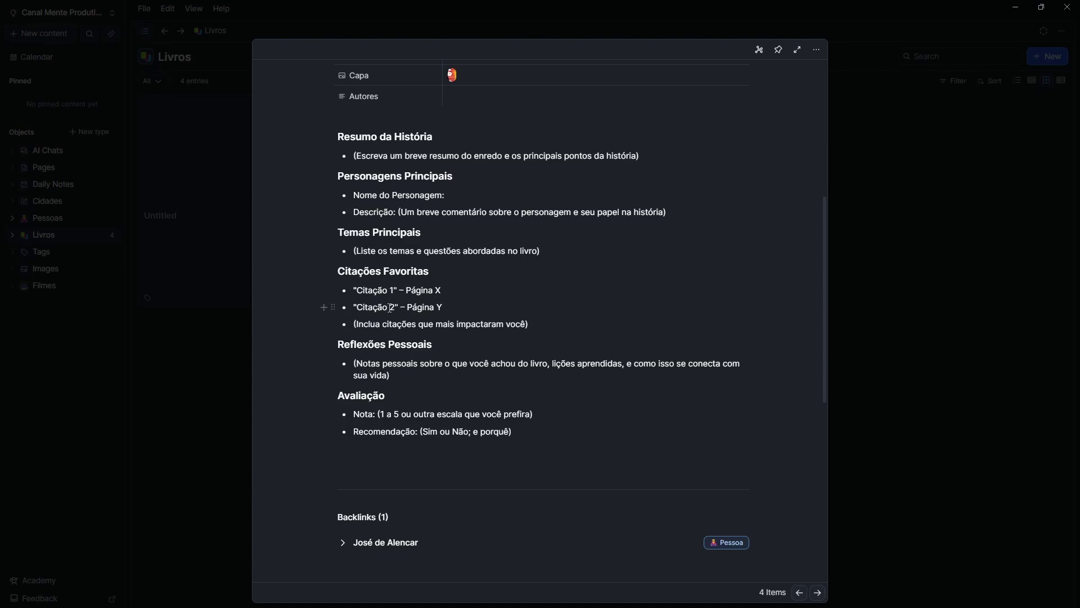
pyautogui.scroll(-1, 391, 307)
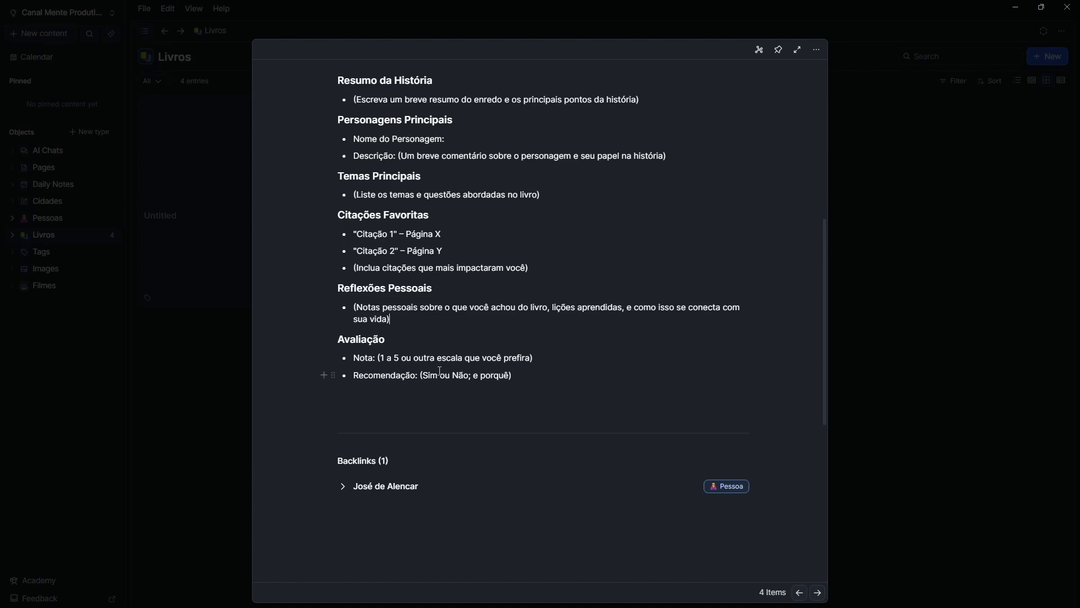
pyautogui.scroll(5, 442, 390)
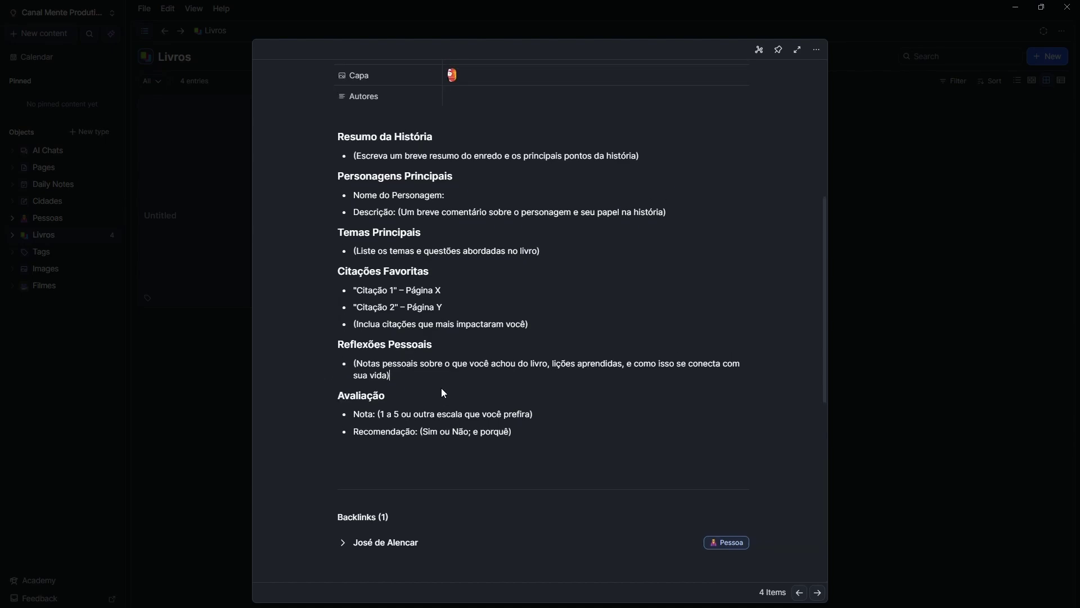
pyautogui.scroll(-5, 353, 414)
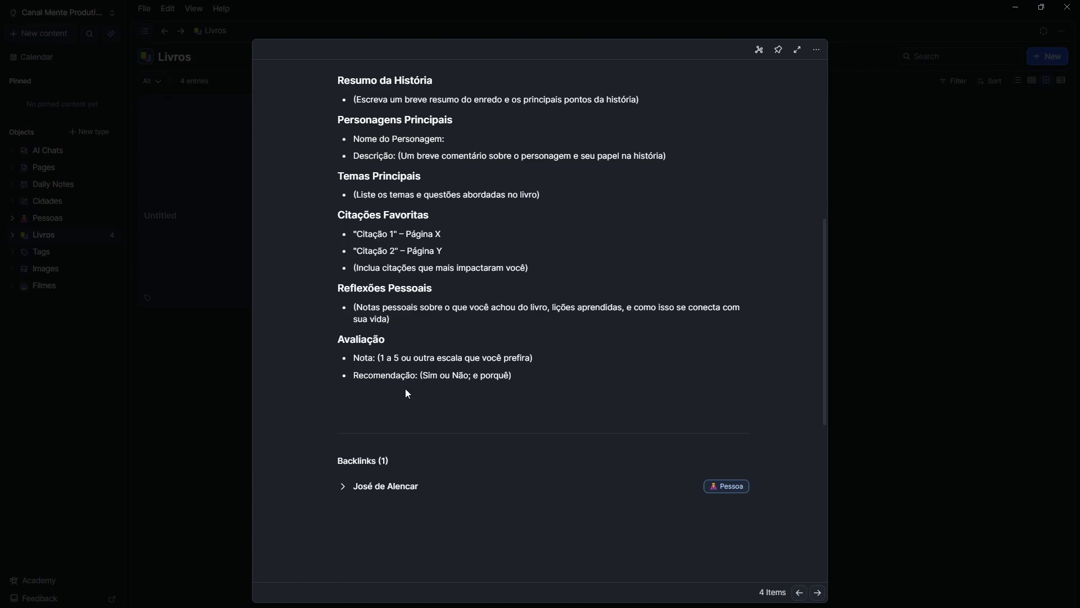
pyautogui.scroll(5, 394, 383)
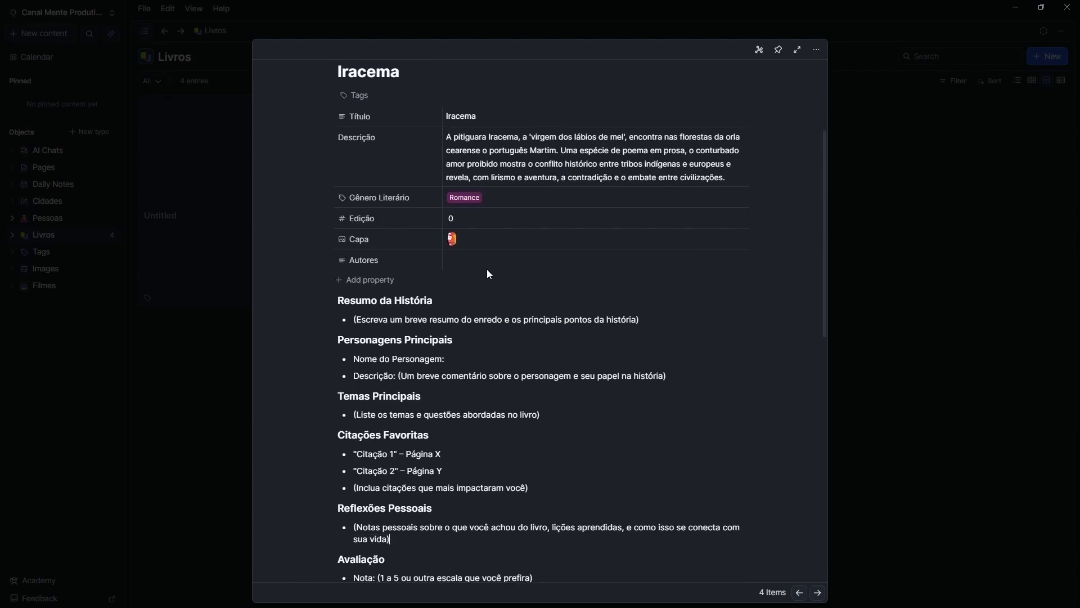
pyautogui.scroll(-1, 481, 264)
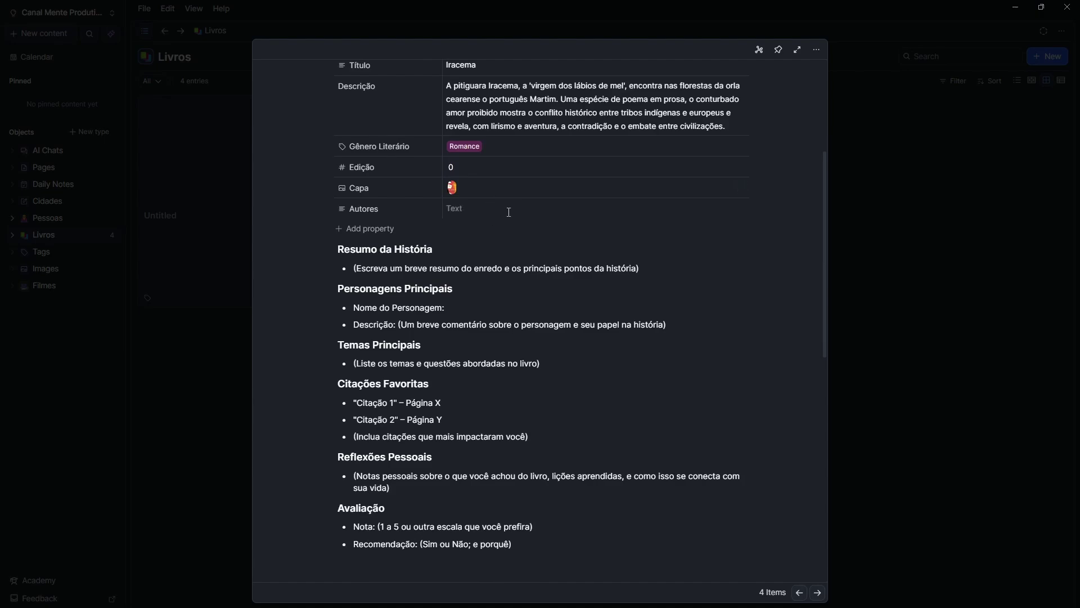
pyautogui.scroll(-1, 399, 419)
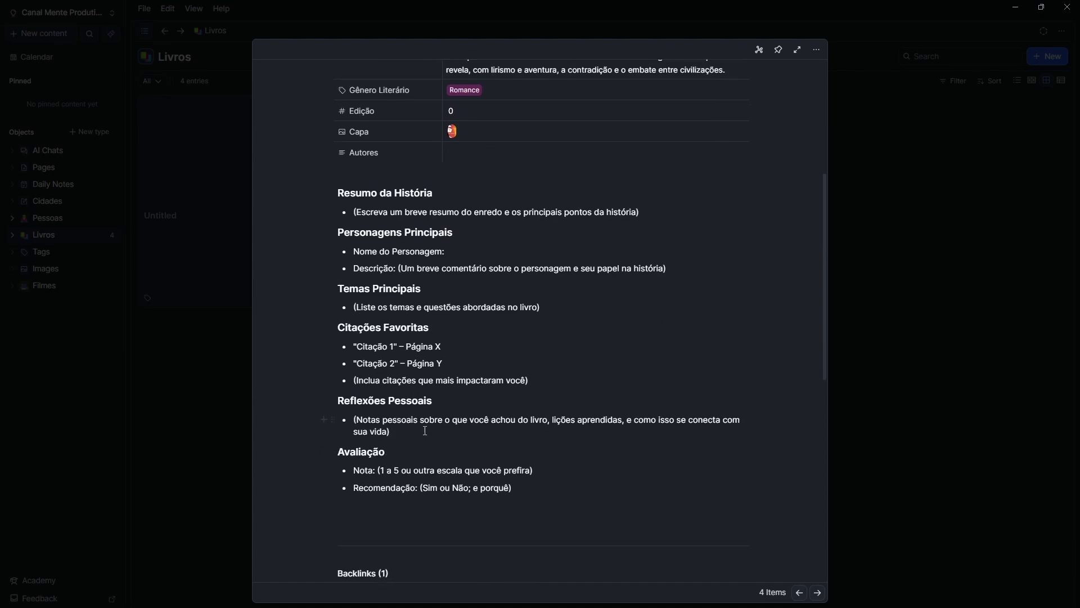
pyautogui.scroll(3, 475, 339)
pyautogui.scroll(-5, 475, 339)
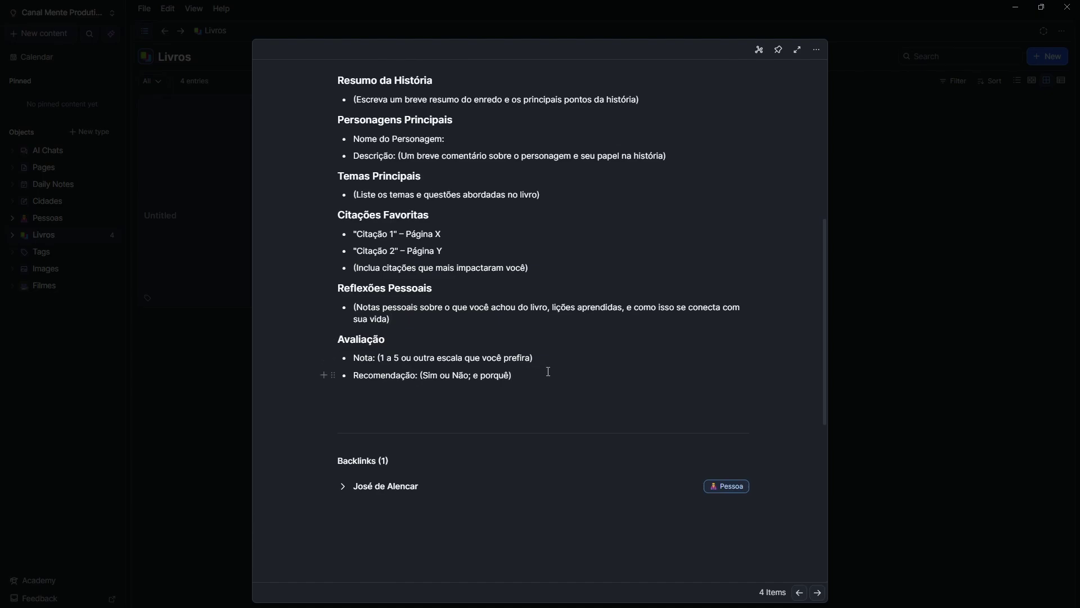
pyautogui.scroll(2, 550, 354)
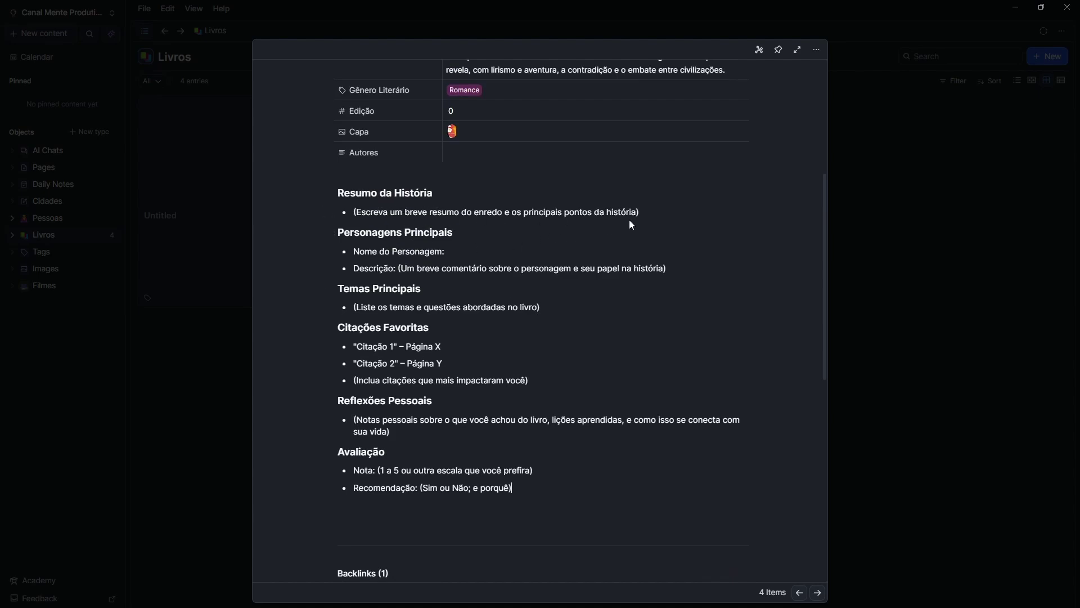
pyautogui.scroll(-1, 464, 259)
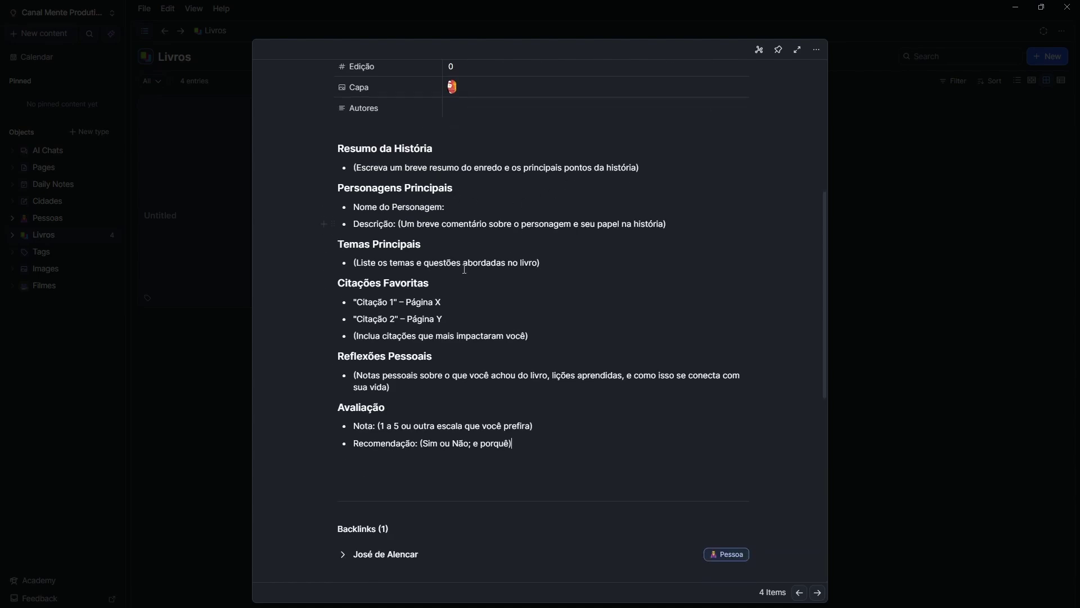
pyautogui.scroll(2, 468, 274)
pyautogui.scroll(-2, 578, 332)
pyautogui.scroll(-1, 619, 320)
pyautogui.scroll(4, 657, 306)
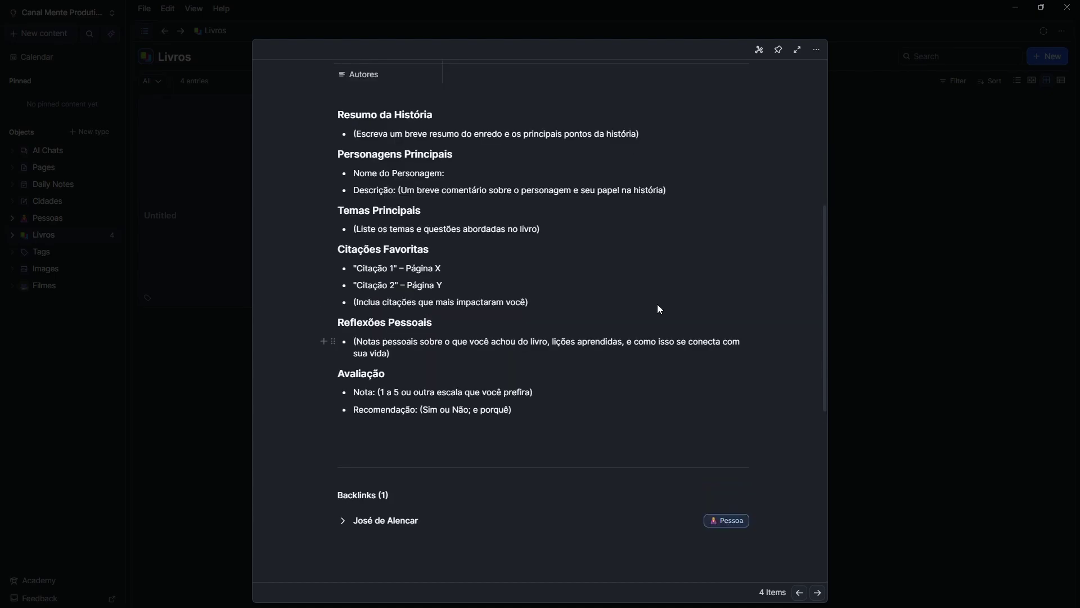
pyautogui.scroll(-1, 489, 337)
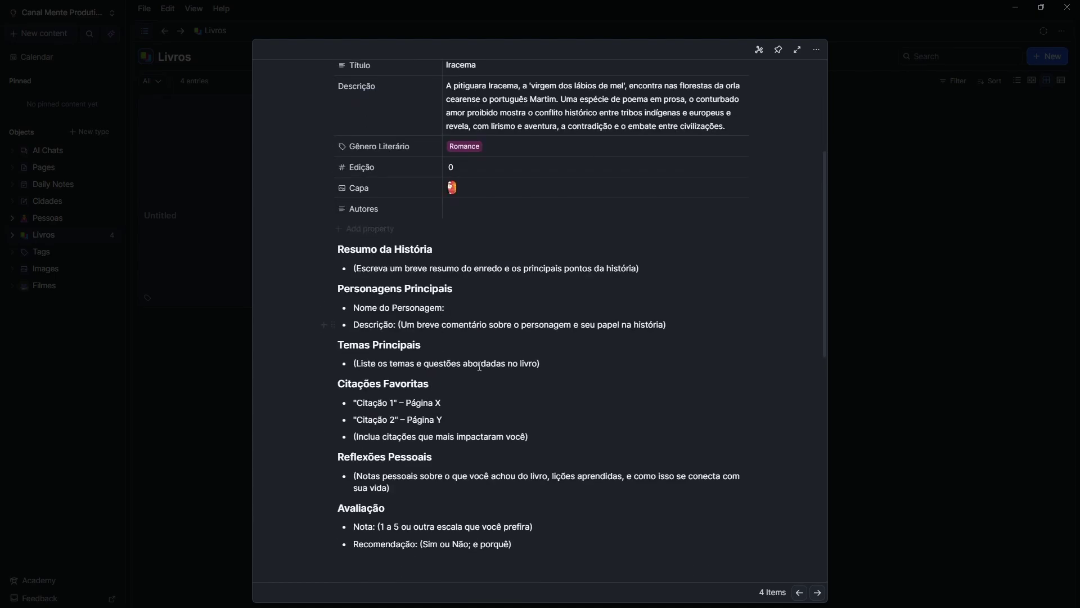
# Step: Close and reopen the Iracema entry, check its note sections down to the backlinks, and return to the book gallery
pyautogui.click(866, 284)
pyautogui.click(409, 247)
pyautogui.scroll(-7, 431, 282)
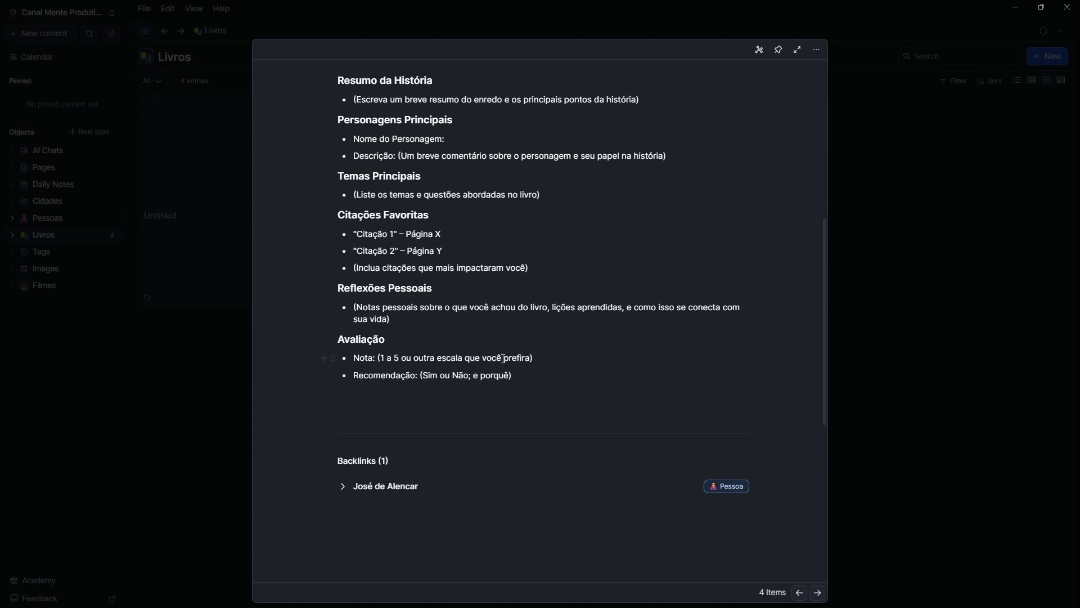
pyautogui.click(886, 319)
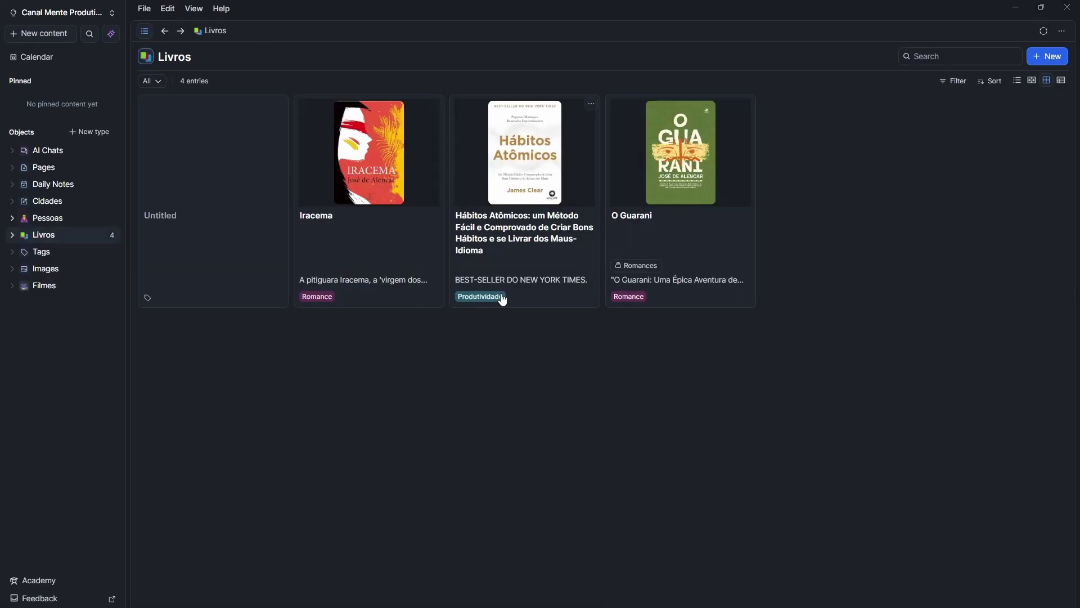
# Step: Open the O Guarani book, inspect its properties and body text area, and close it
pyautogui.click(662, 248)
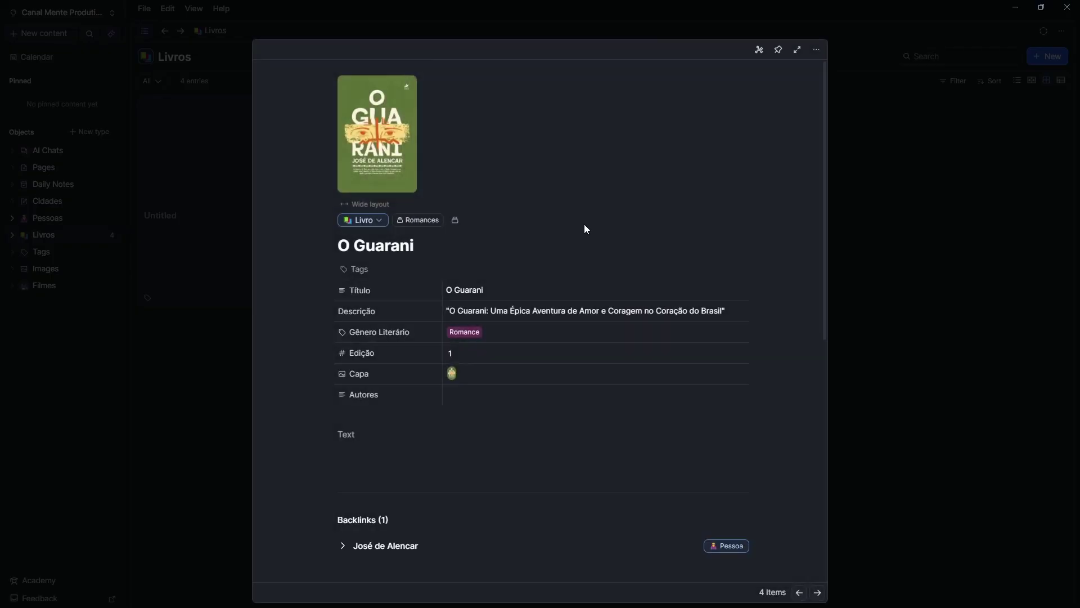
pyautogui.scroll(-2, 407, 355)
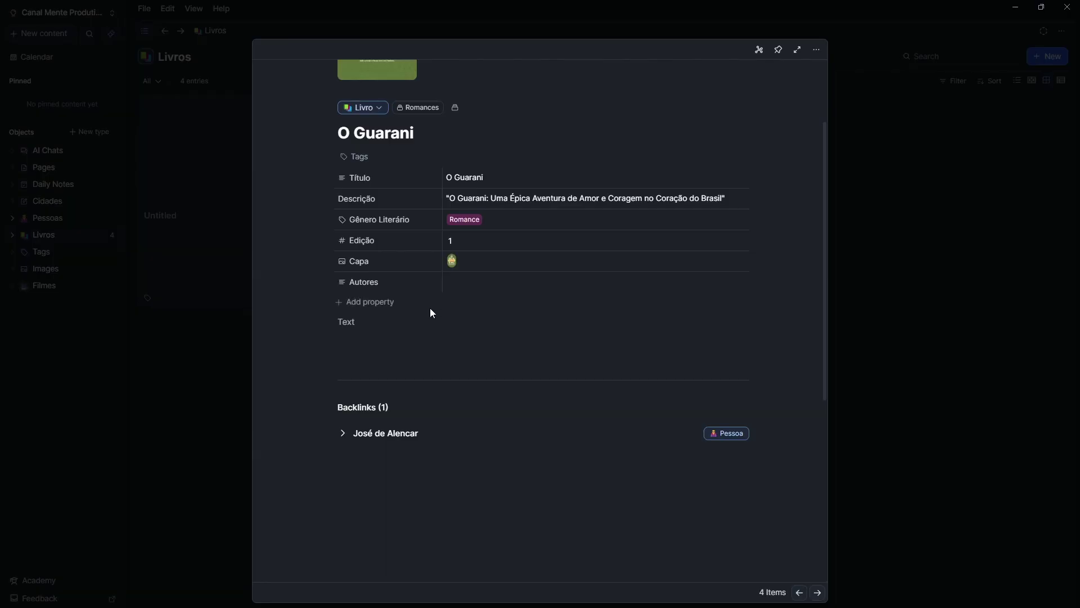
pyautogui.click(847, 250)
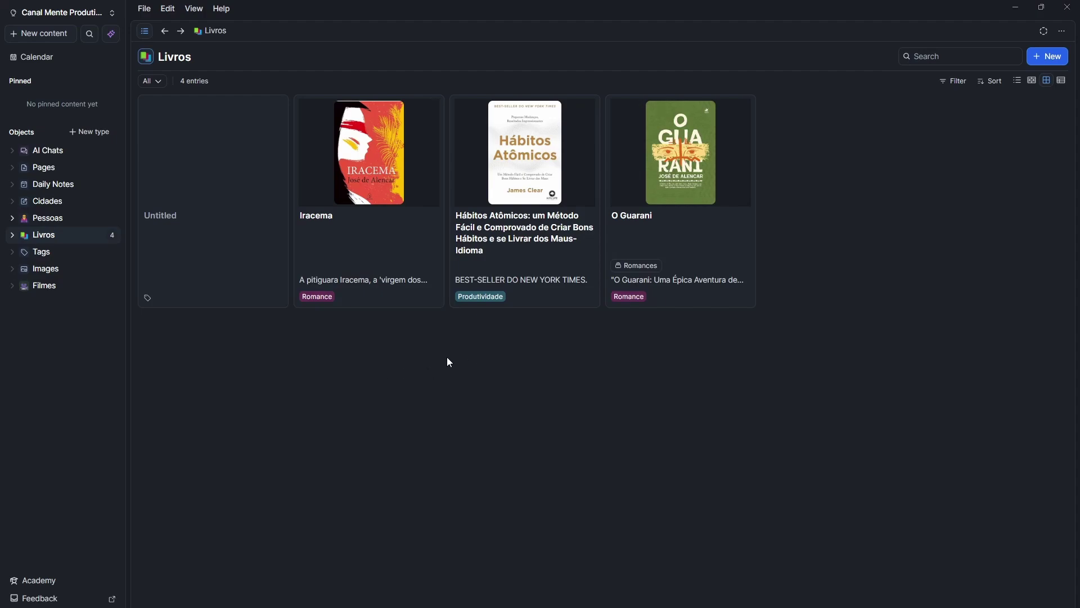
# Step: Open Iracema once more to compare its structured note sections with O Guarani, and return to the Livros gallery
pyautogui.click(378, 251)
pyautogui.scroll(-3, 359, 368)
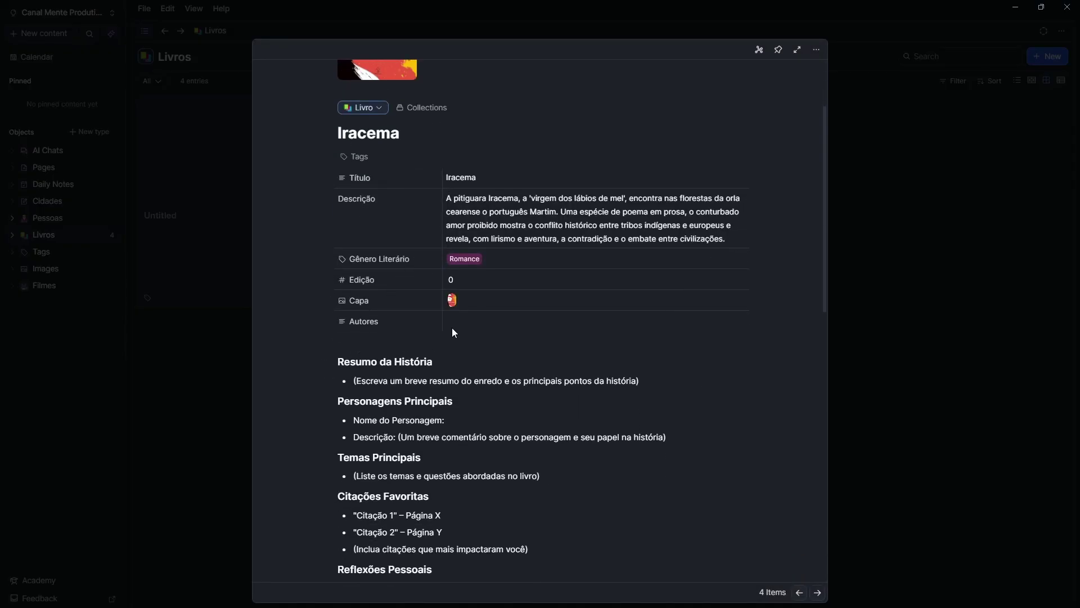
pyautogui.scroll(-6, 362, 404)
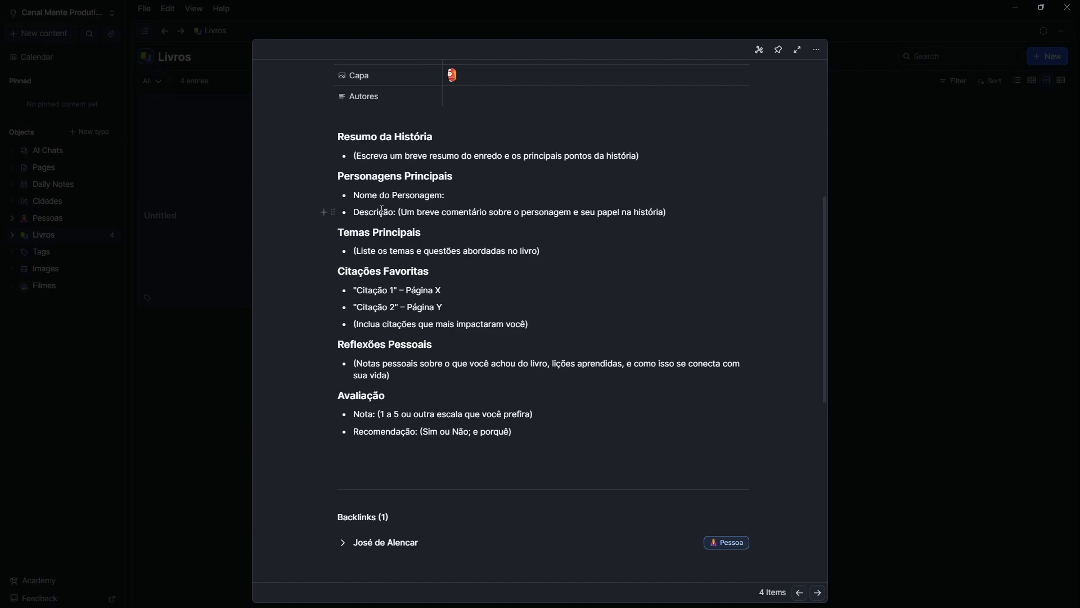
pyautogui.scroll(2, 380, 216)
pyautogui.scroll(-1, 516, 232)
pyautogui.scroll(1, 523, 230)
pyautogui.click(872, 70)
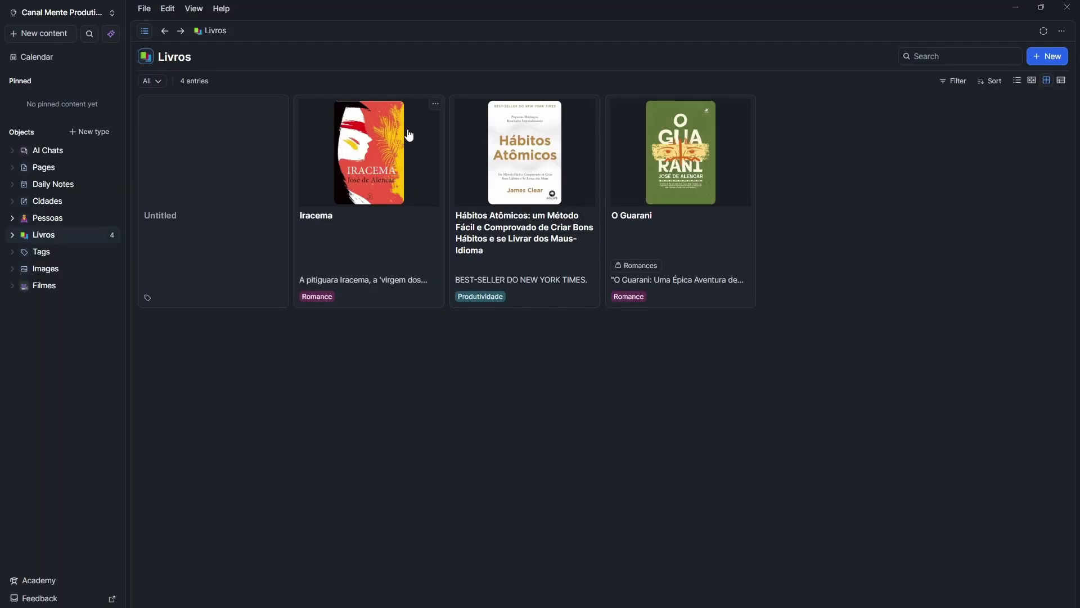
# Step: Open the Livro object type's settings from the Iracema entry and create a new template
pyautogui.click(435, 104)
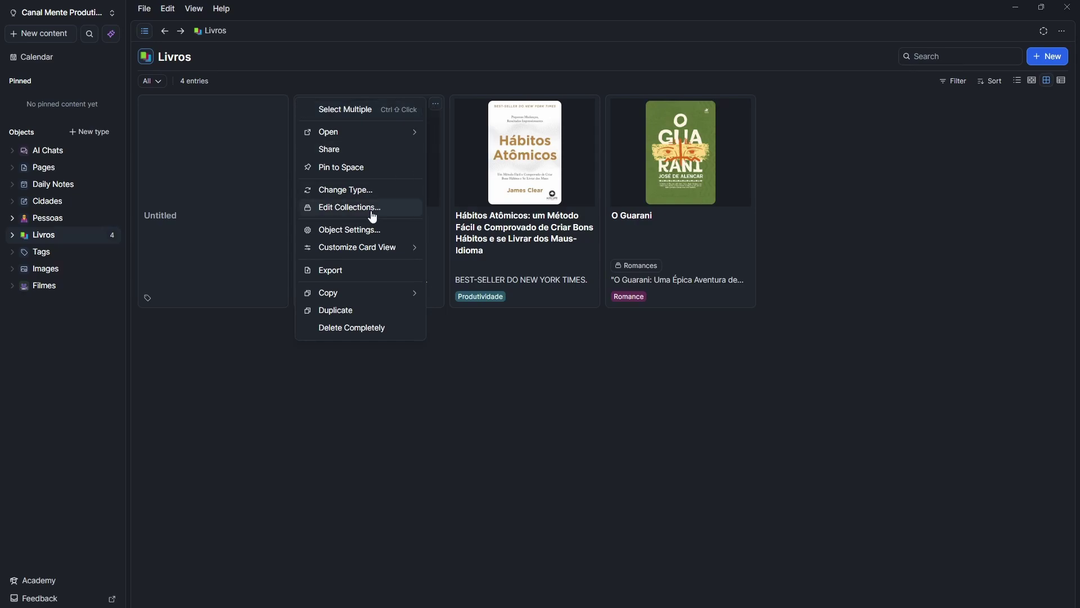
pyautogui.click(355, 230)
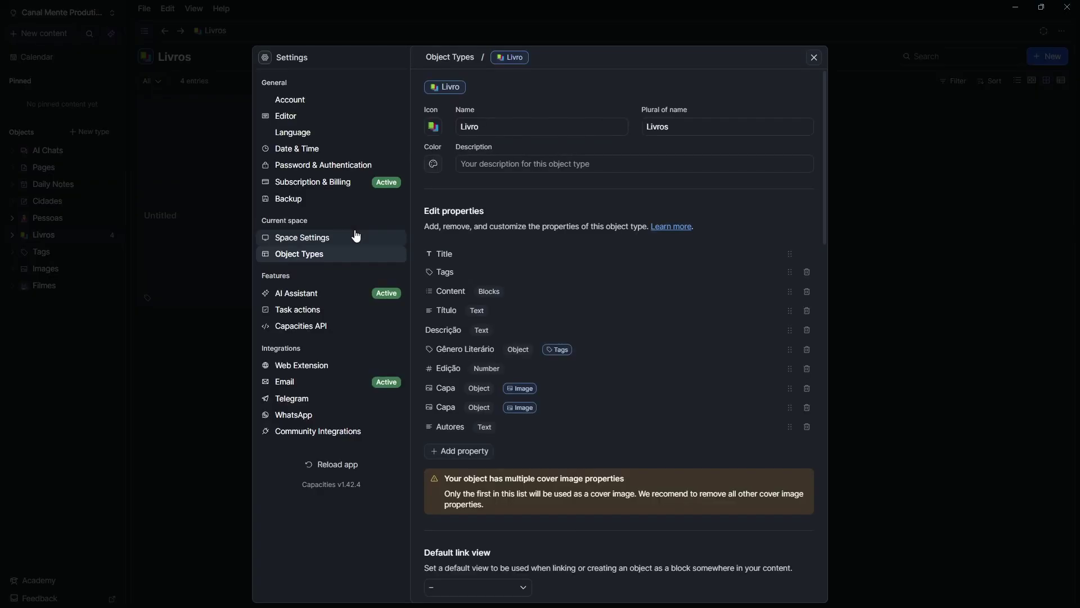
pyautogui.scroll(-2, 500, 259)
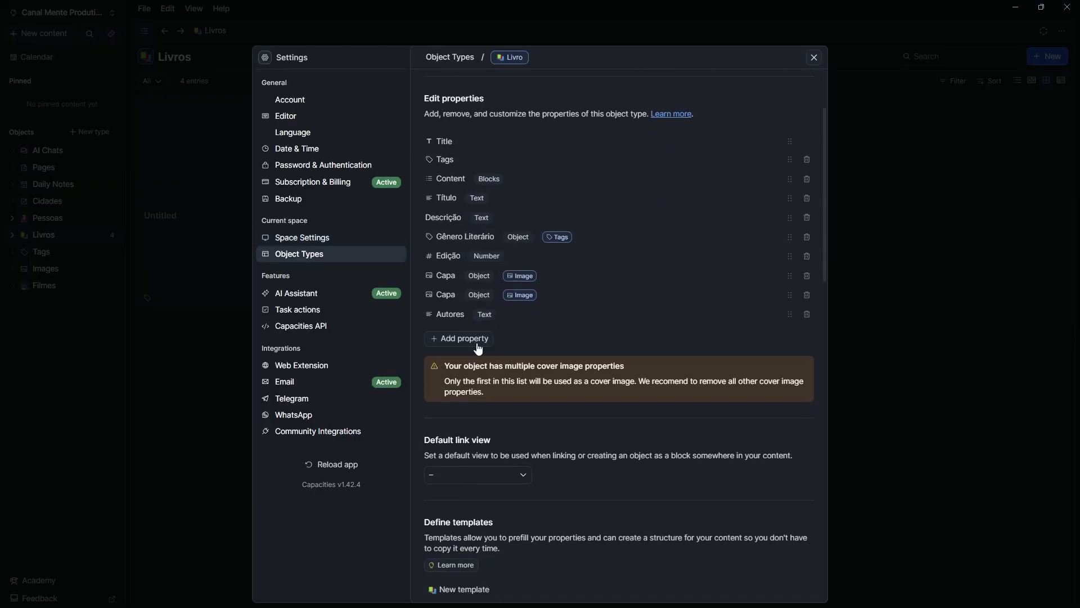
pyautogui.scroll(-2, 493, 325)
pyautogui.scroll(-2, 493, 325)
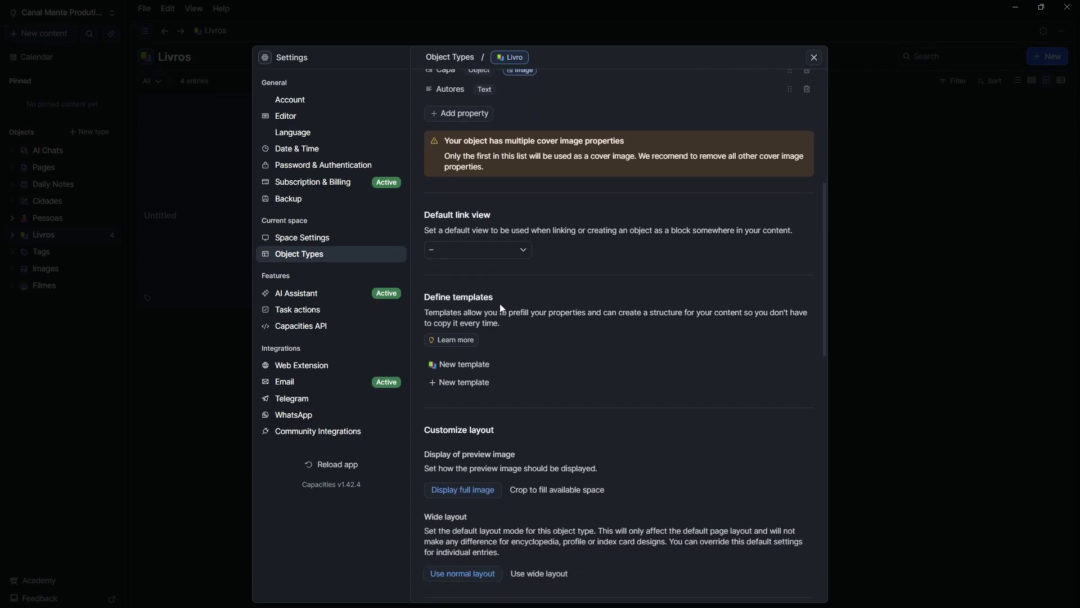
pyautogui.scroll(-1, 500, 303)
pyautogui.click(464, 326)
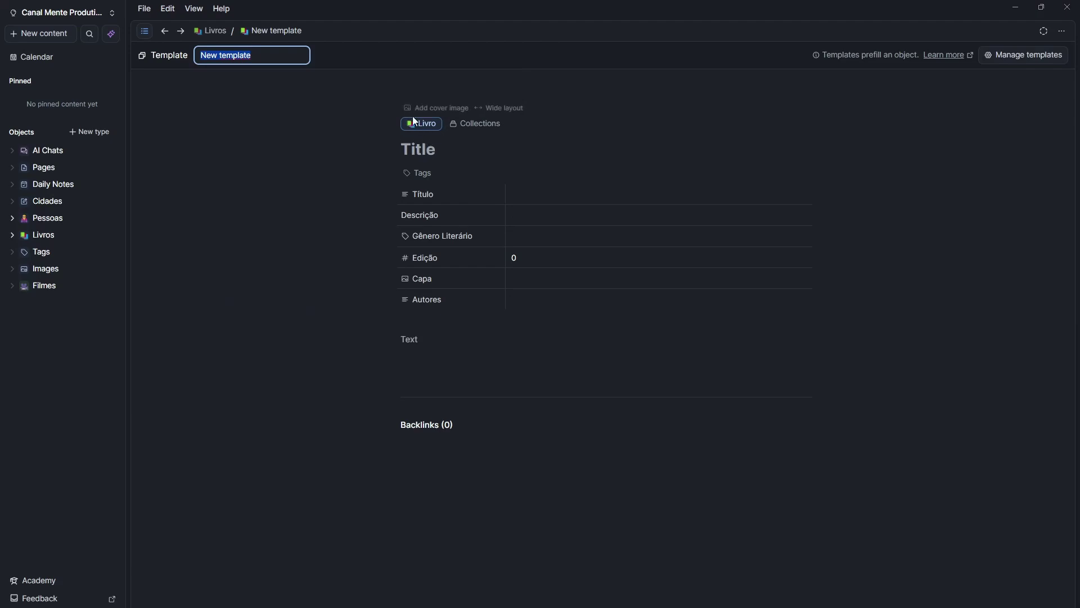
# Step: Paste the copied reading-notes outline, from Resumo da História to Avaliação, into the template's body and check it
pyautogui.click(425, 339)
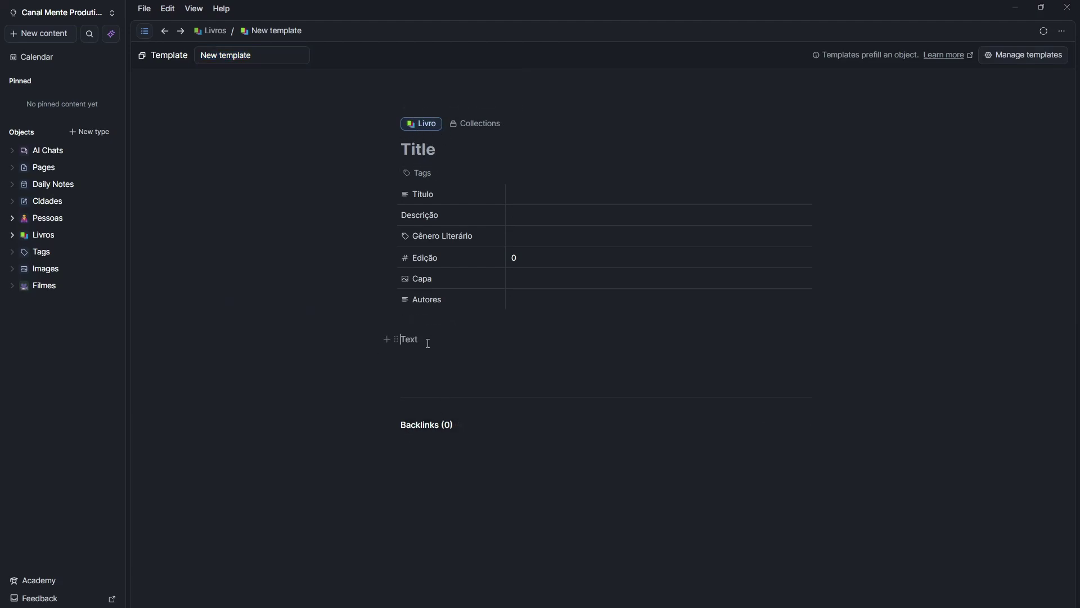
pyautogui.hotkey('ctrl', 'v')
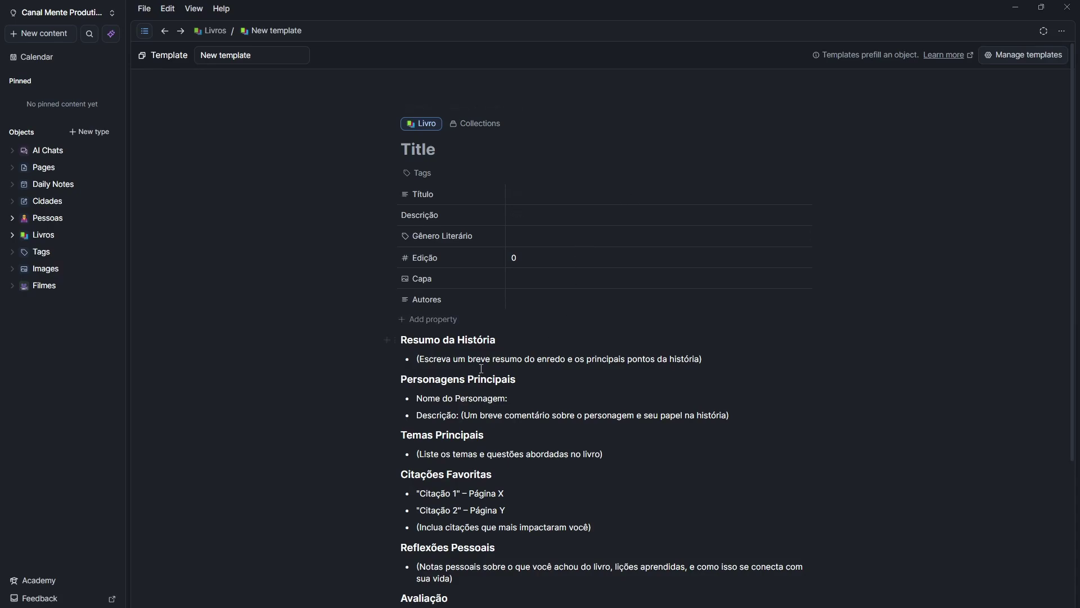
pyautogui.scroll(-4, 541, 346)
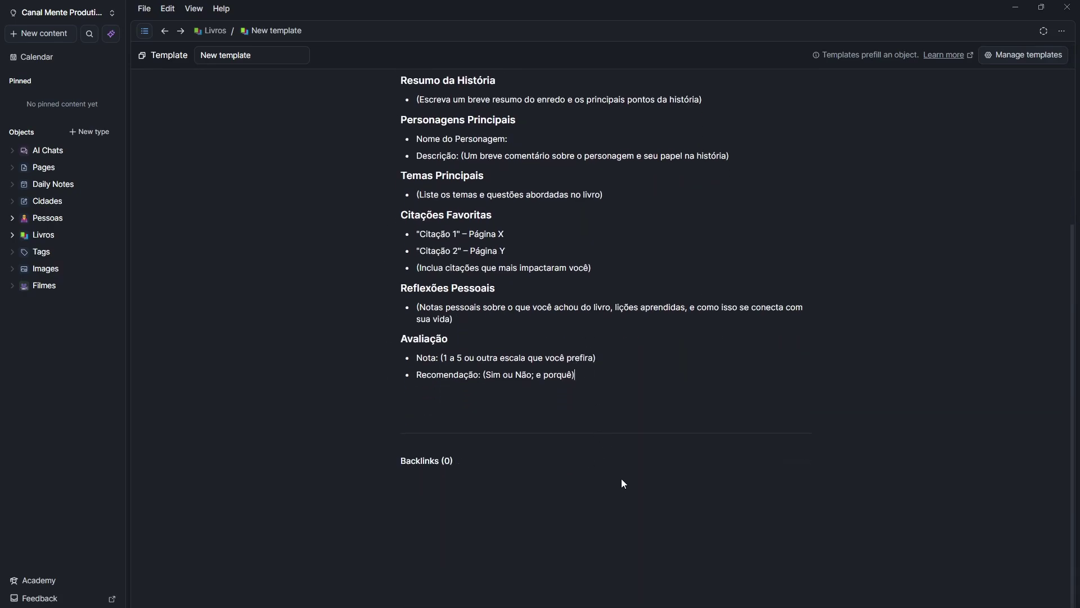
pyautogui.scroll(4, 621, 478)
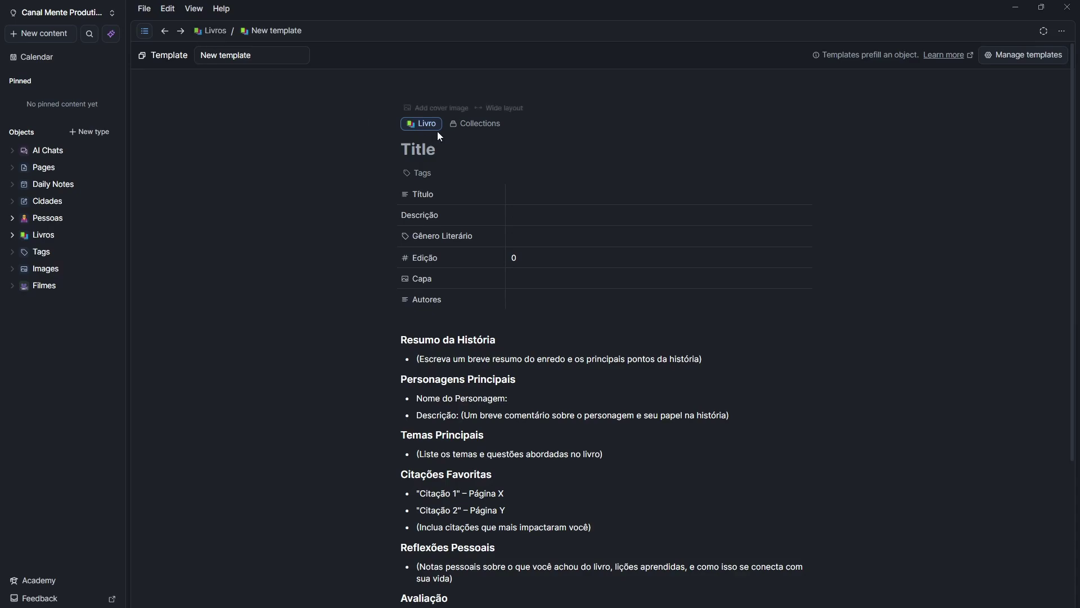
# Step: Rename the template as Template Livros and return to the Livros gallery
pyautogui.click(273, 57)
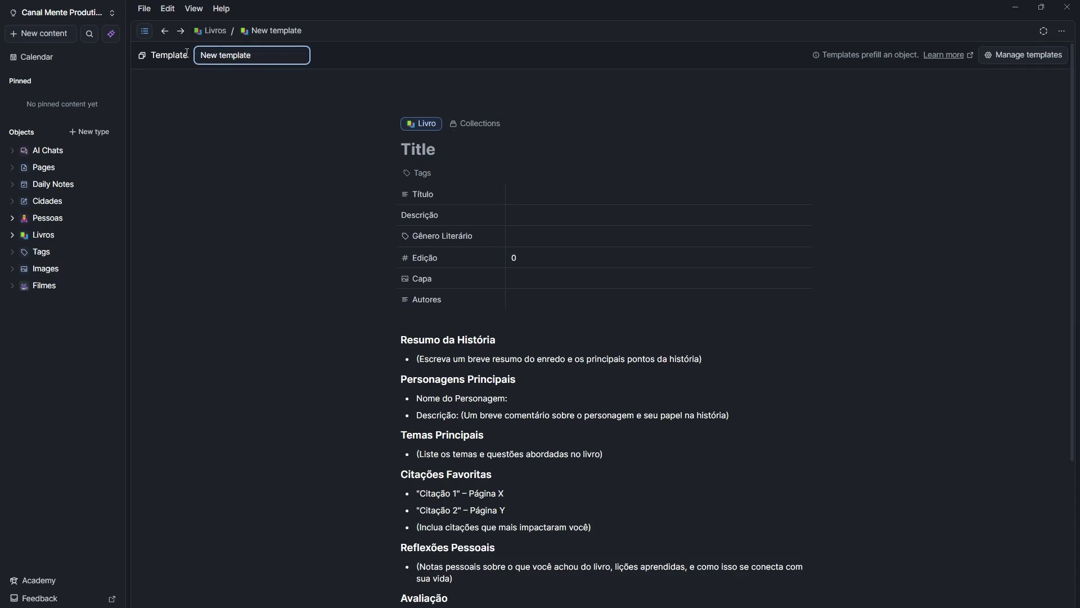
pyautogui.hotkey('ctrl', 'a')
pyautogui.write('Template Livros')
pyautogui.click(338, 95)
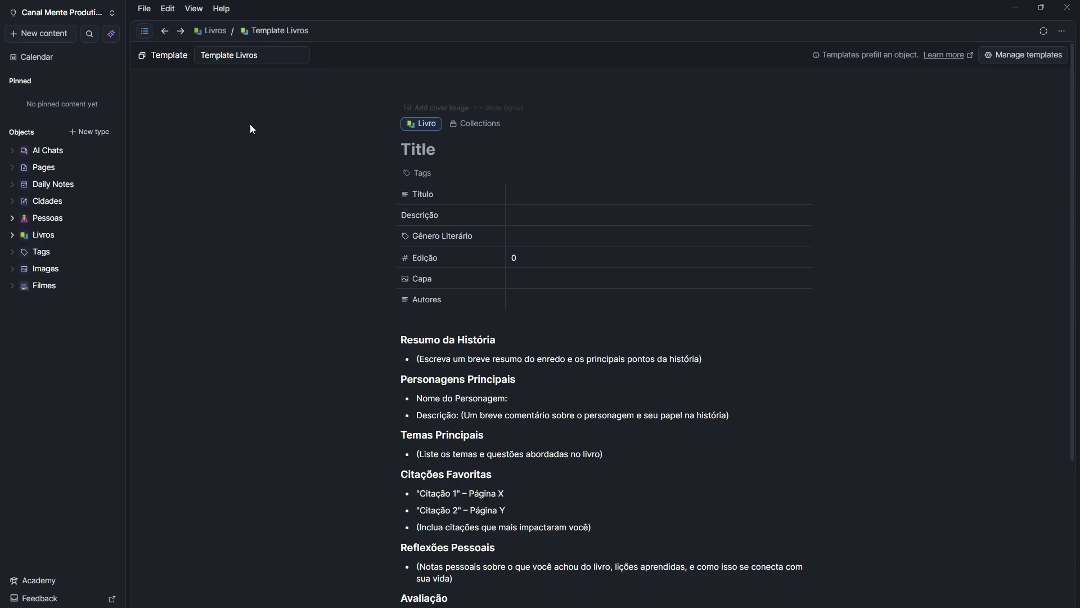
pyautogui.click(209, 31)
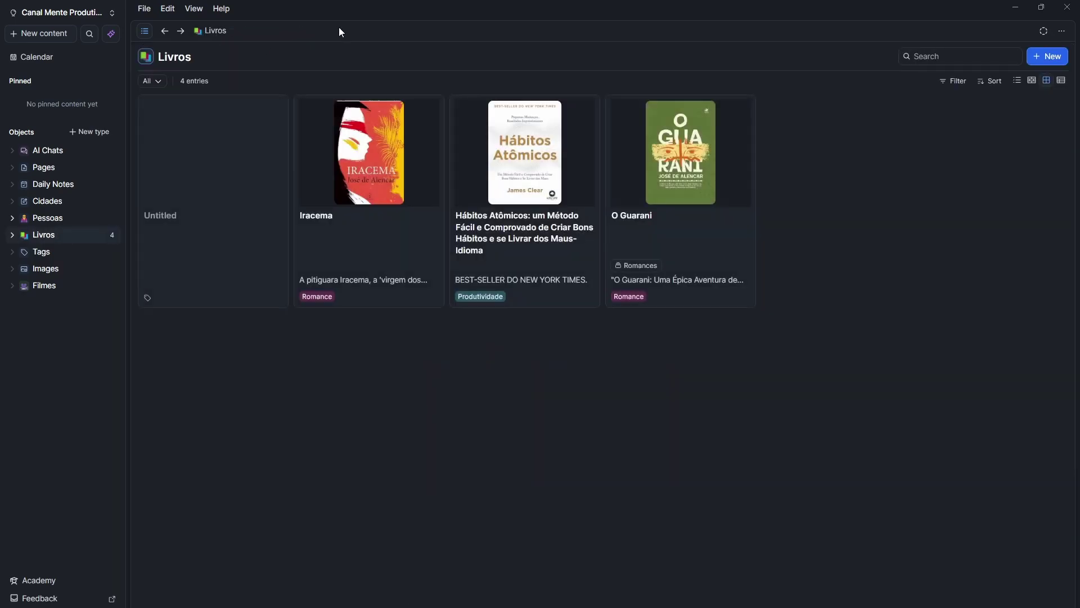
# Step: Permanently delete the Untitled entry from the Livros gallery
pyautogui.click(280, 104)
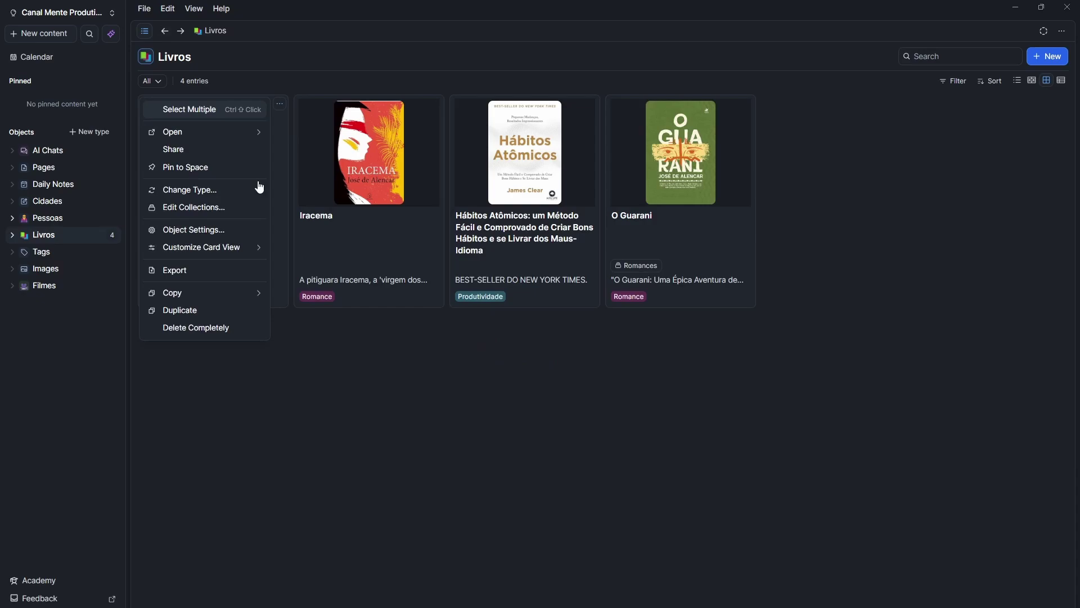
pyautogui.moveTo(236, 291)
pyautogui.click(224, 329)
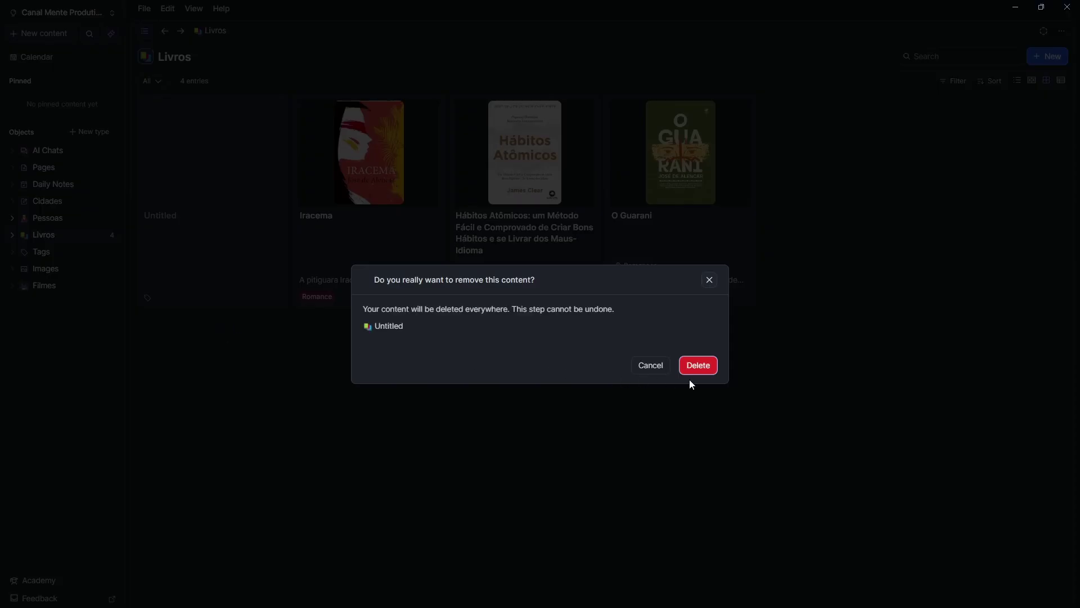
pyautogui.click(700, 365)
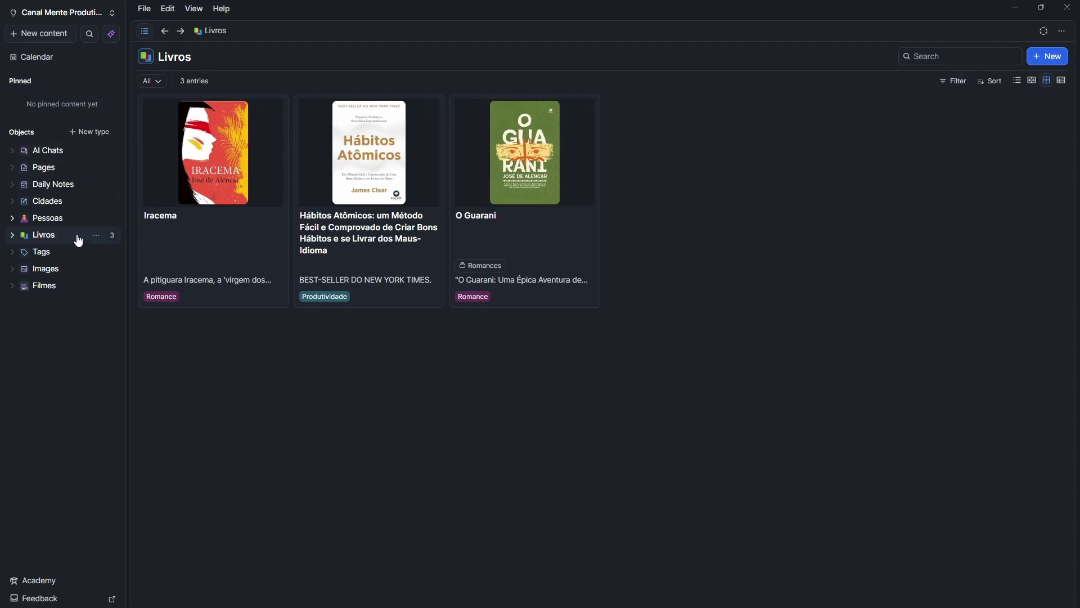
# Step: Create a new book entry from Template Livros and title it O Quinze
pyautogui.click(96, 235)
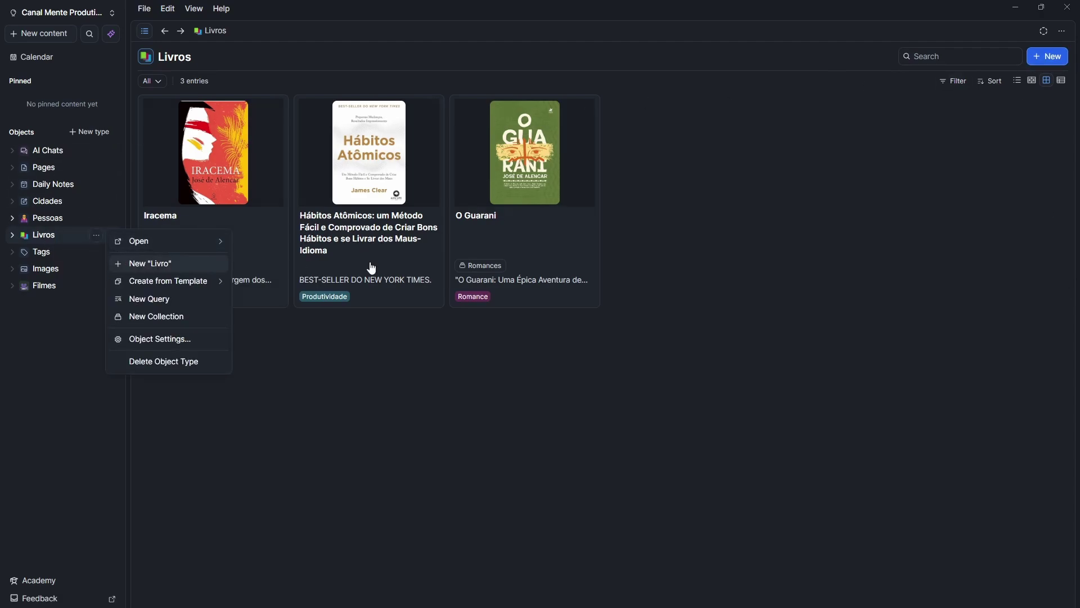
pyautogui.click(889, 142)
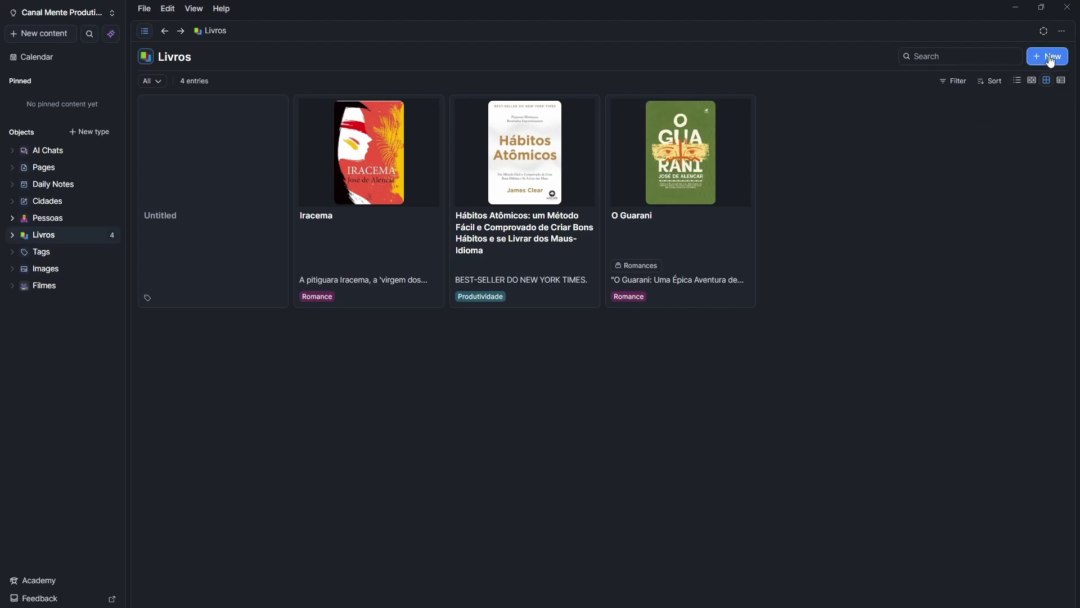
pyautogui.click(1049, 57)
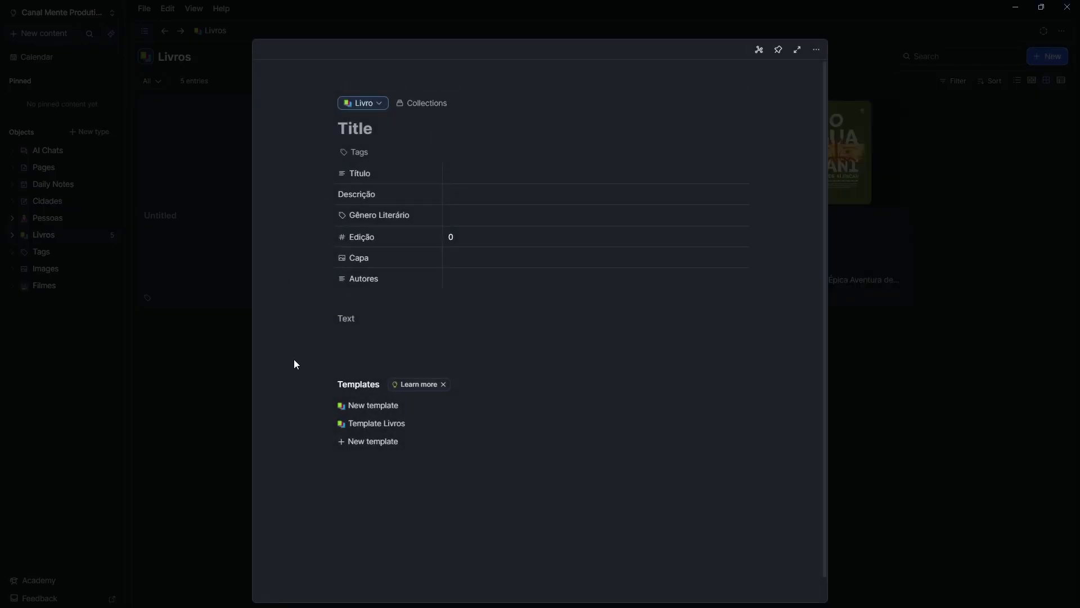
pyautogui.click(376, 427)
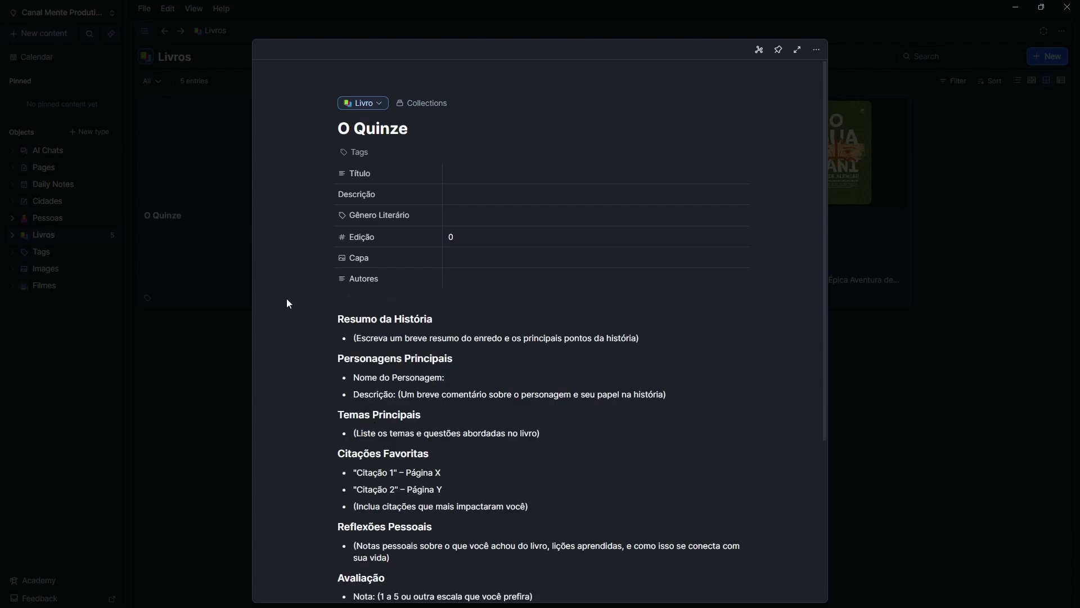
# Step: Check O Quinze's property fields and prefilled note sections down to Avaliação, and close the entry
pyautogui.click(606, 285)
pyautogui.click(579, 198)
pyautogui.scroll(-3, 510, 235)
pyautogui.scroll(3, 491, 369)
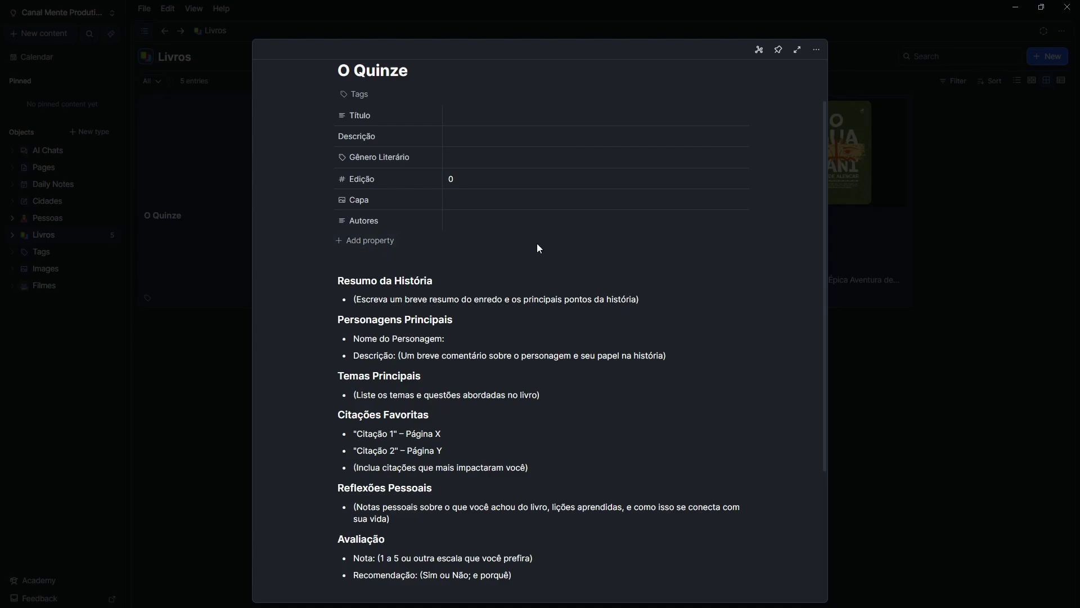
pyautogui.click(873, 339)
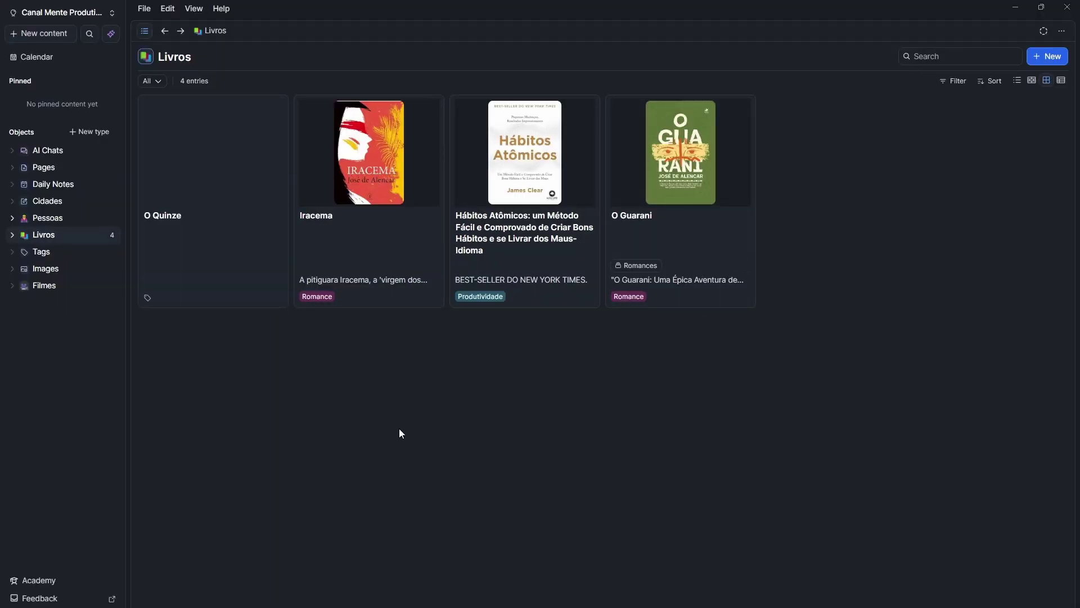
# Step: Switch to the Mente Digital space and open the Aula 04 lesson on Sistema Gerenciador de Banco de Dados from Aulas
pyautogui.click(84, 13)
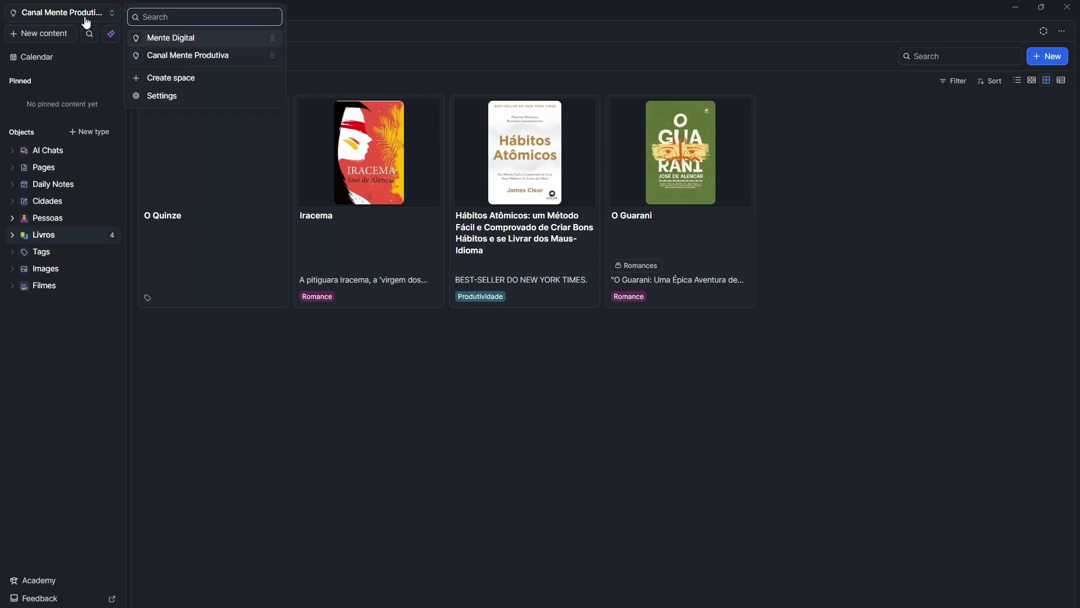
pyautogui.click(185, 38)
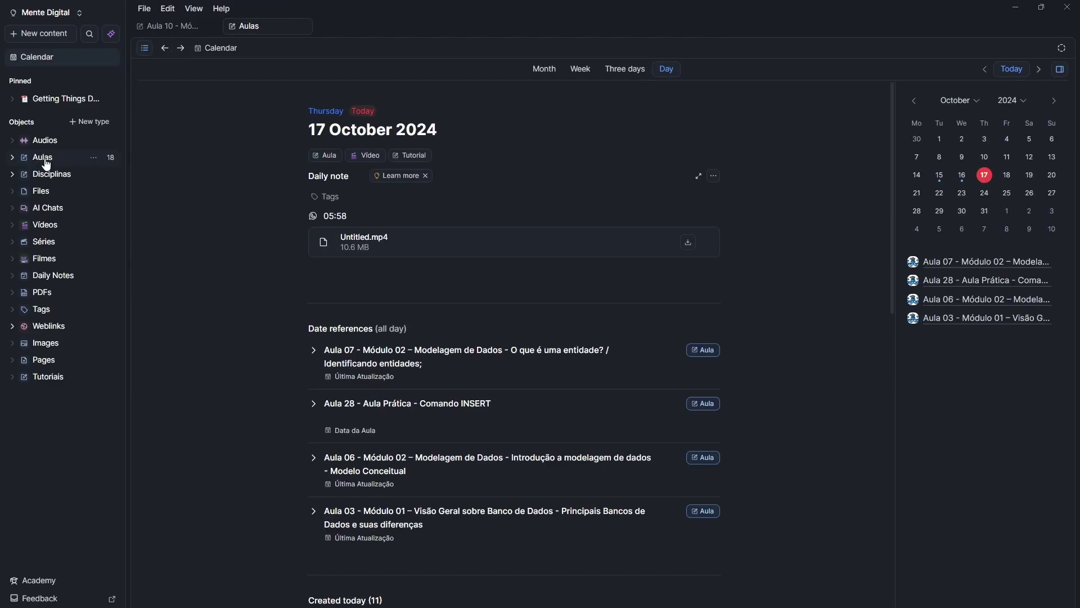
pyautogui.click(44, 159)
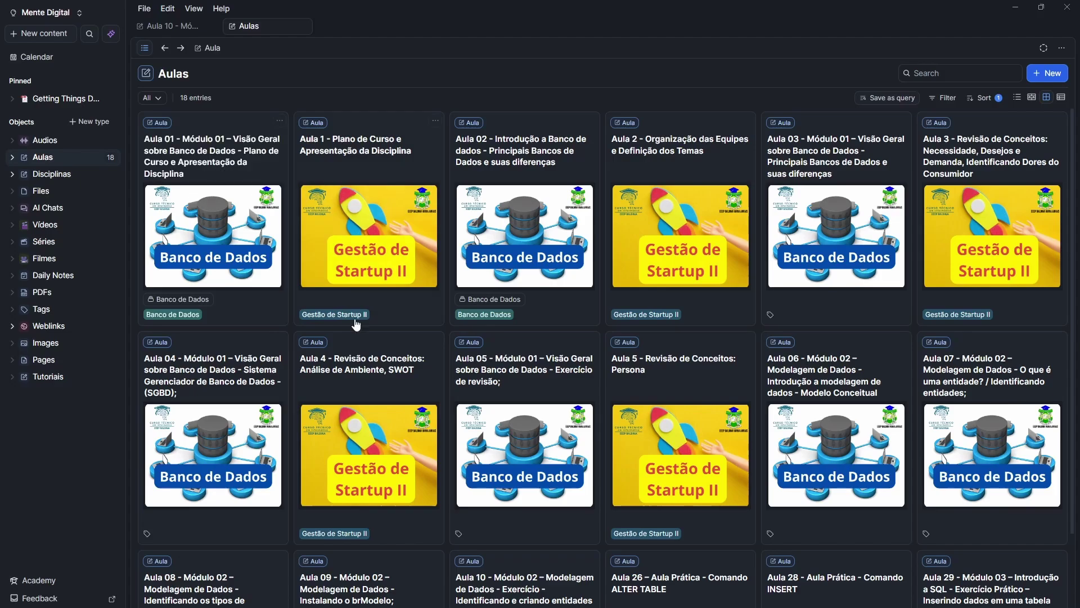
pyautogui.click(222, 373)
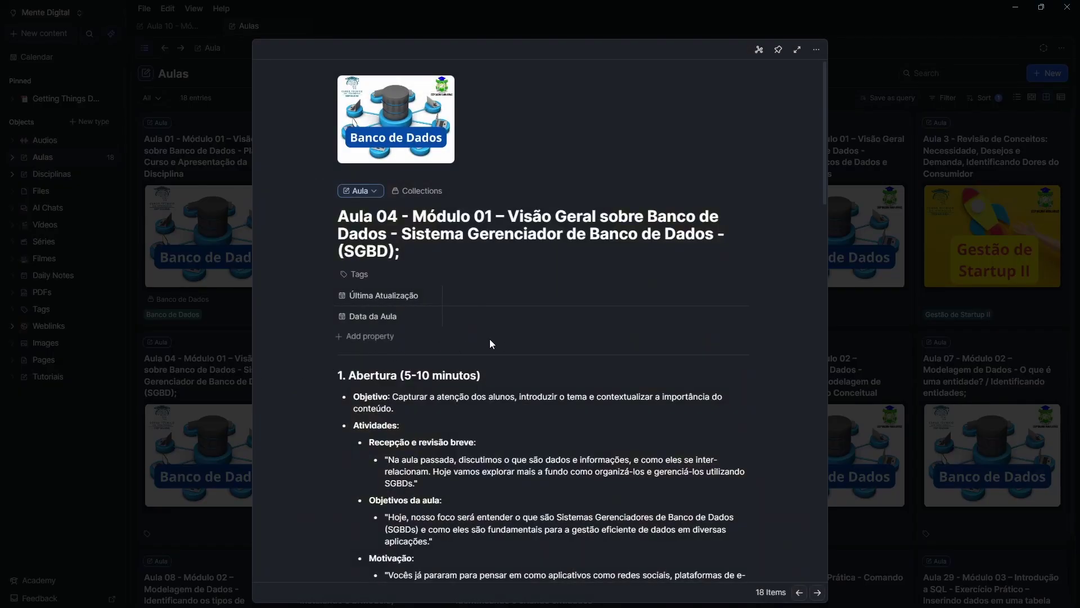
# Step: Review the lesson's timed sections from Abertura to Fechamento as an example of a structured layout, and close it
pyautogui.scroll(-5, 399, 399)
pyautogui.scroll(-10, 399, 399)
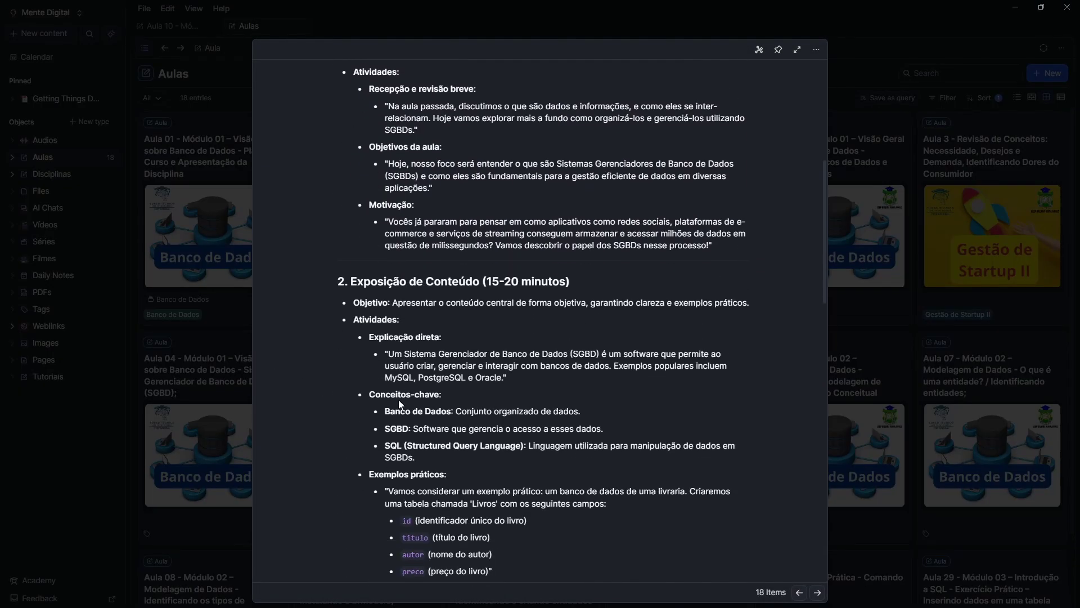
pyautogui.scroll(-8, 365, 415)
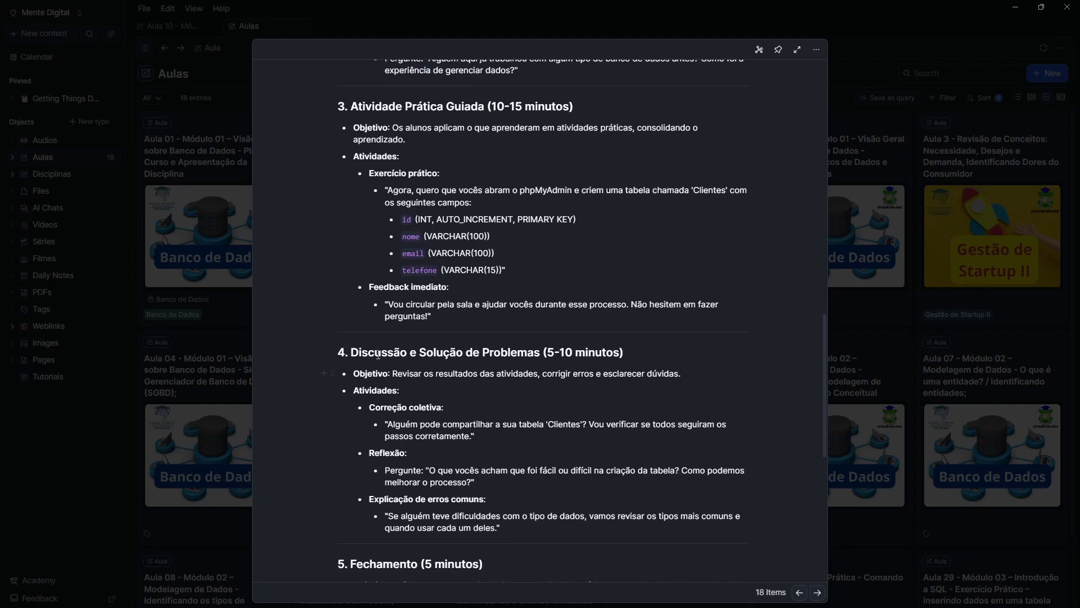
pyautogui.scroll(12, 476, 342)
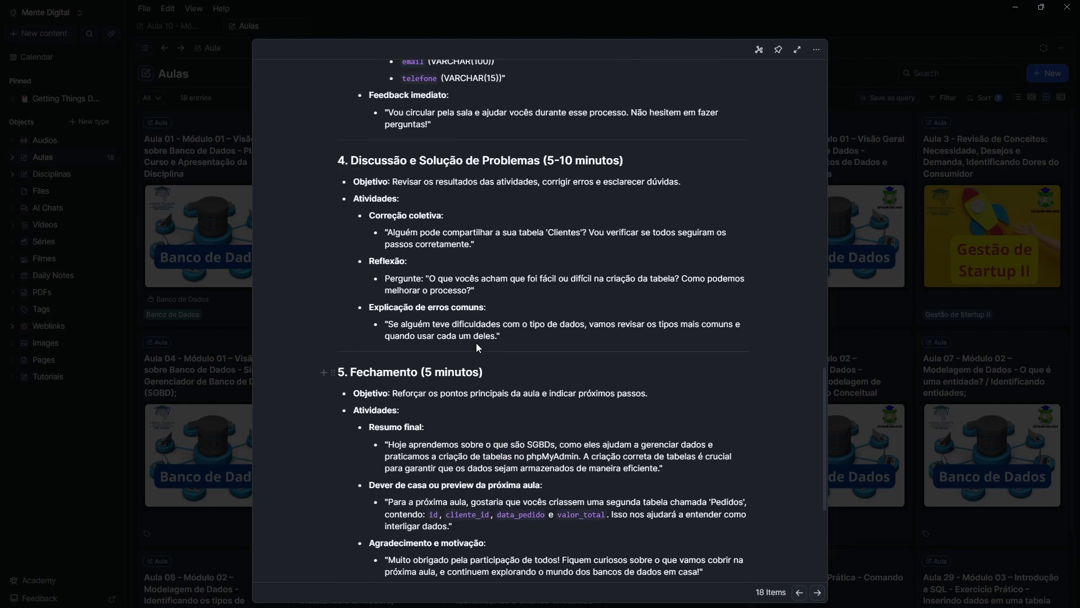
pyautogui.scroll(9, 431, 363)
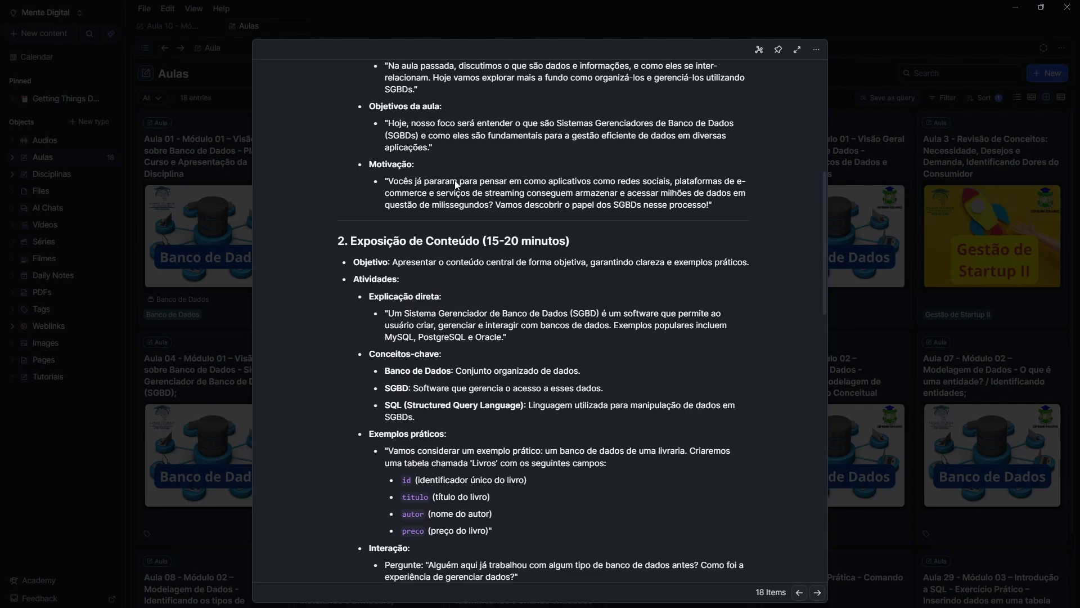
pyautogui.scroll(1, 456, 184)
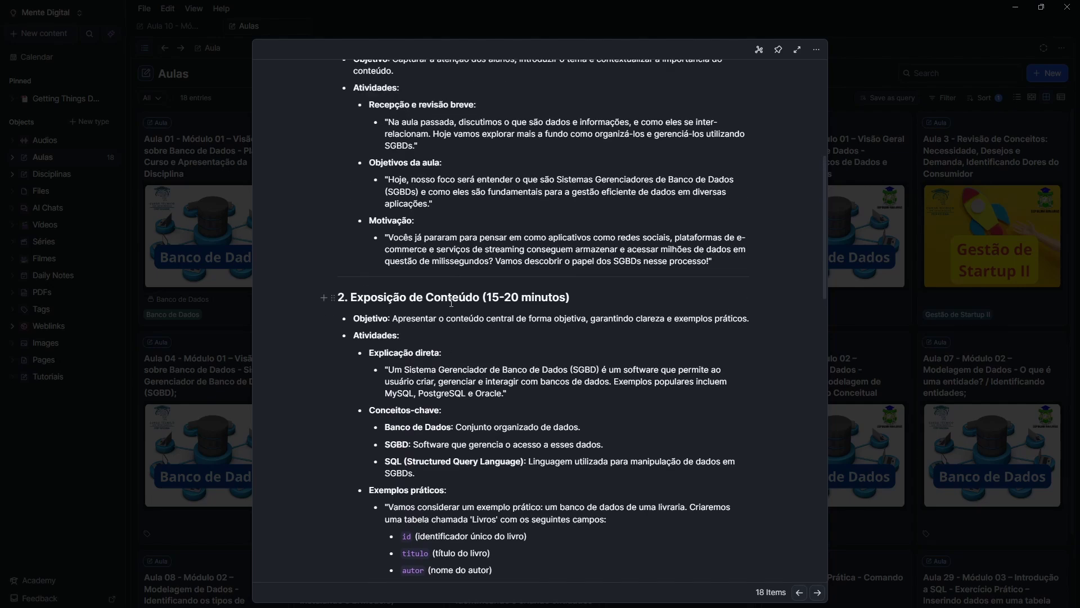
pyautogui.scroll(3, 448, 293)
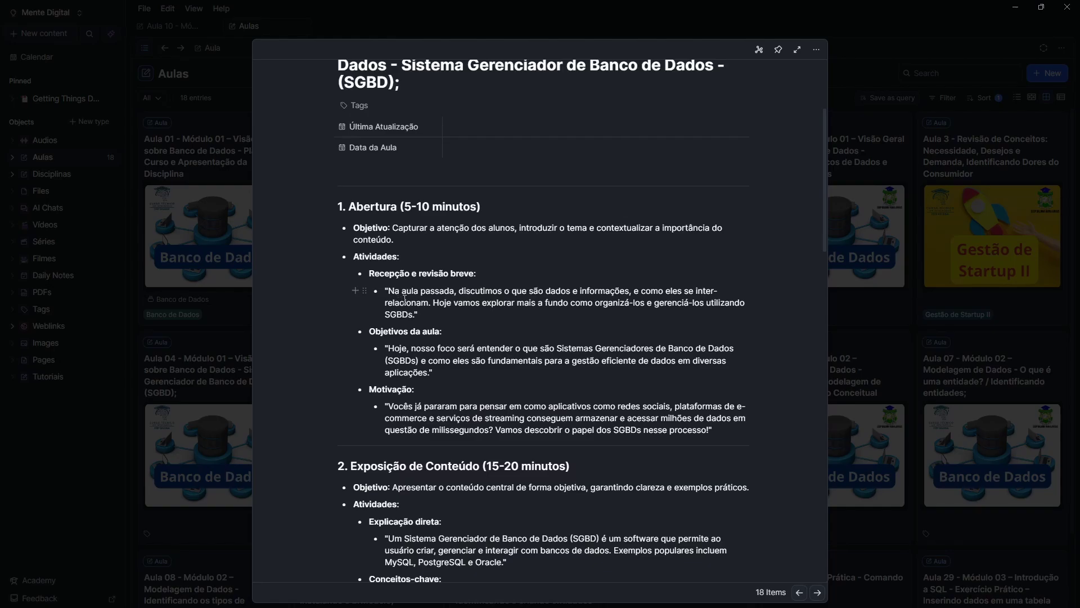
pyautogui.press('Escape')
# Step: Switch back to the Canal Mente Produtiva space and open the Livros gallery
pyautogui.click(70, 13)
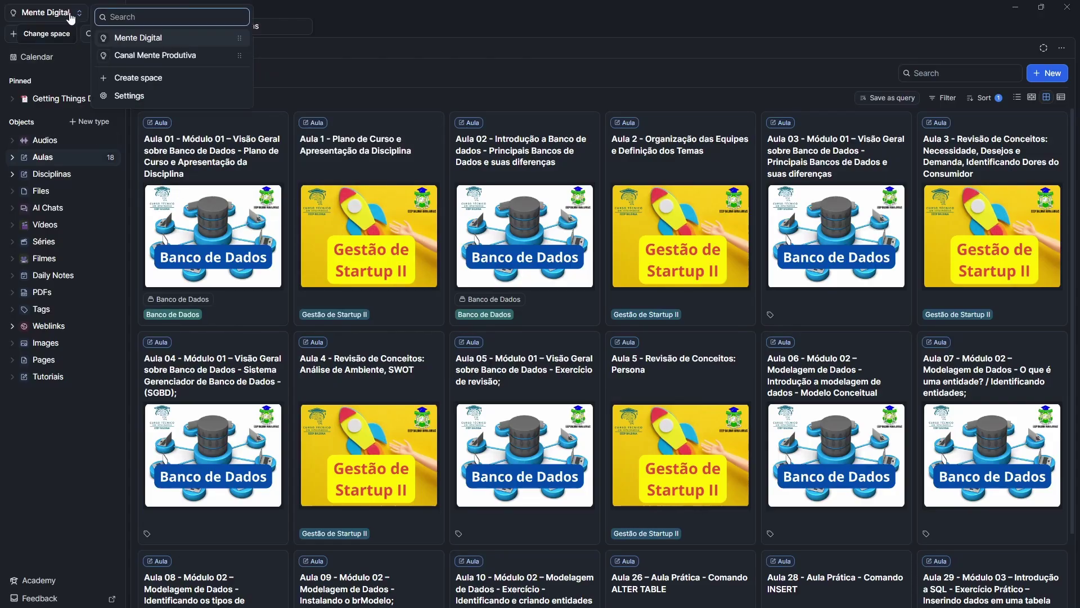
pyautogui.click(134, 55)
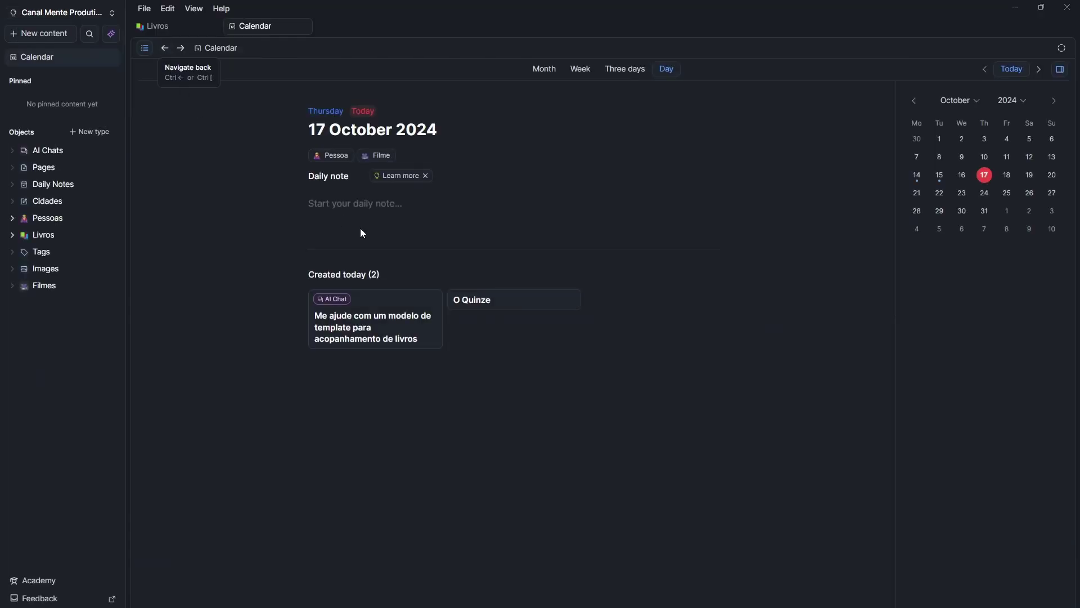
pyautogui.click(47, 235)
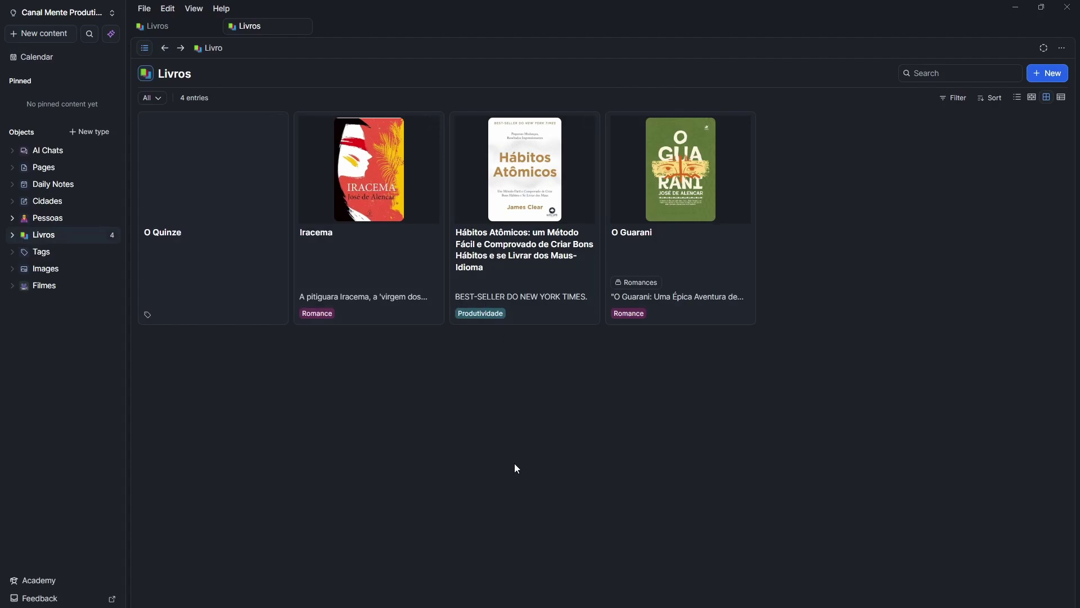